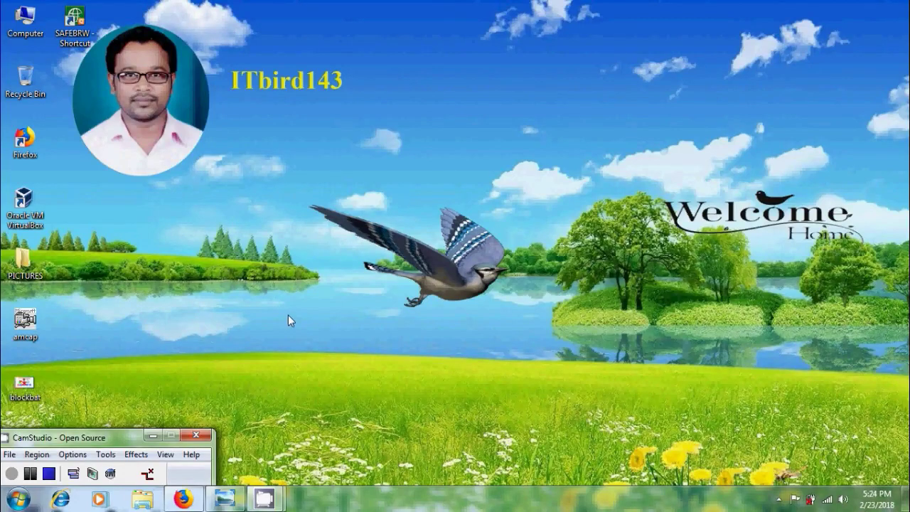
Show the blockbat image, then view the YouTube, Facebook and Twitter tabs loading in Firefox.
{"action": "left_click", "coordinate": [224, 499]}
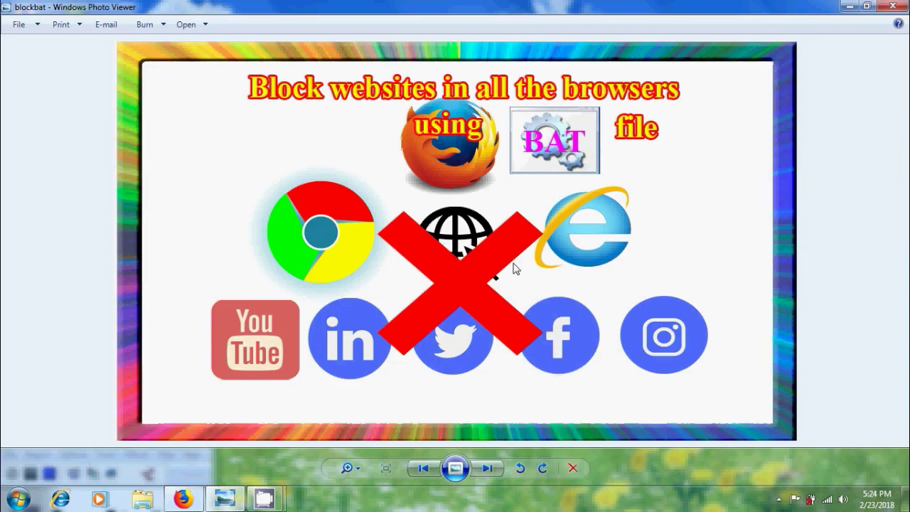
{"action": "left_click", "coordinate": [183, 499]}
{"action": "left_click", "coordinate": [239, 10]}
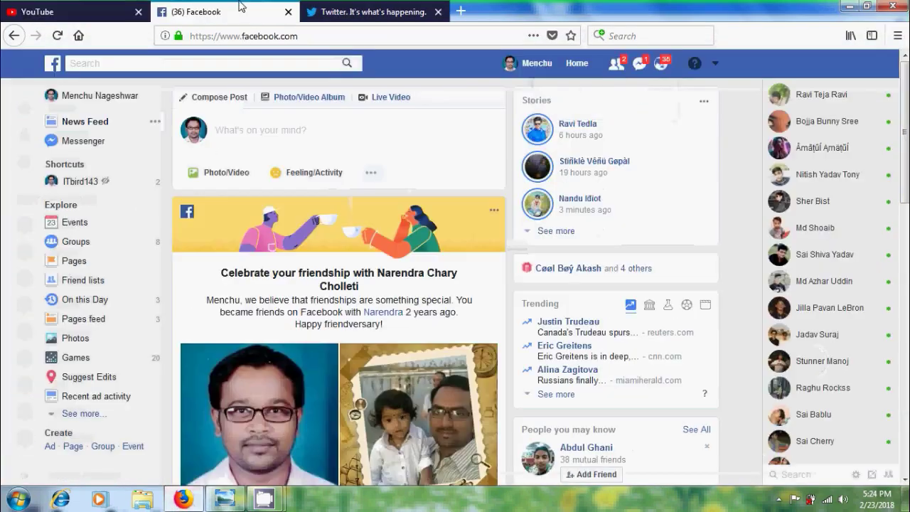
{"action": "left_click", "coordinate": [389, 15]}
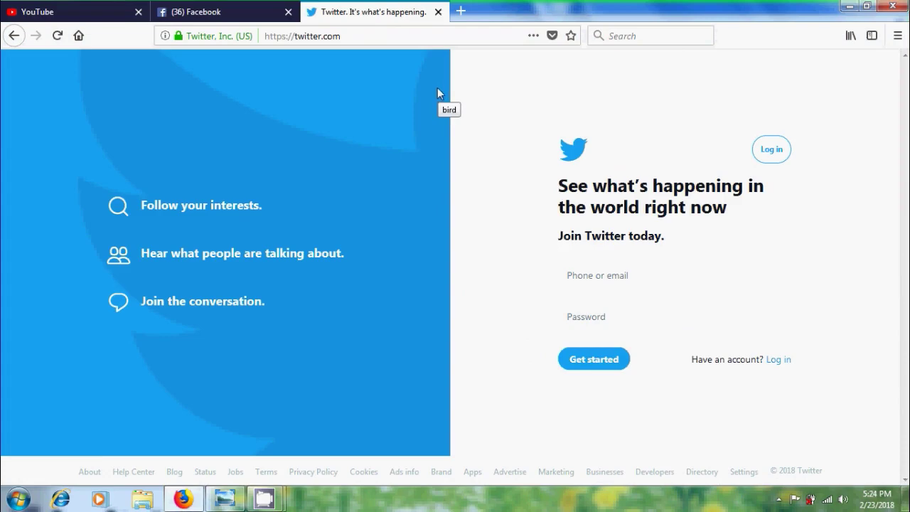
{"action": "left_click", "coordinate": [888, 7]}
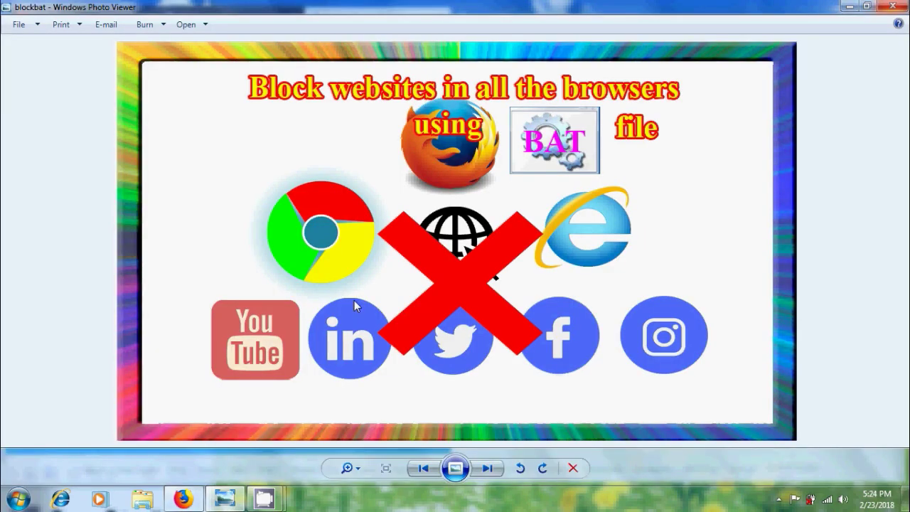
{"action": "left_click", "coordinate": [17, 499]}
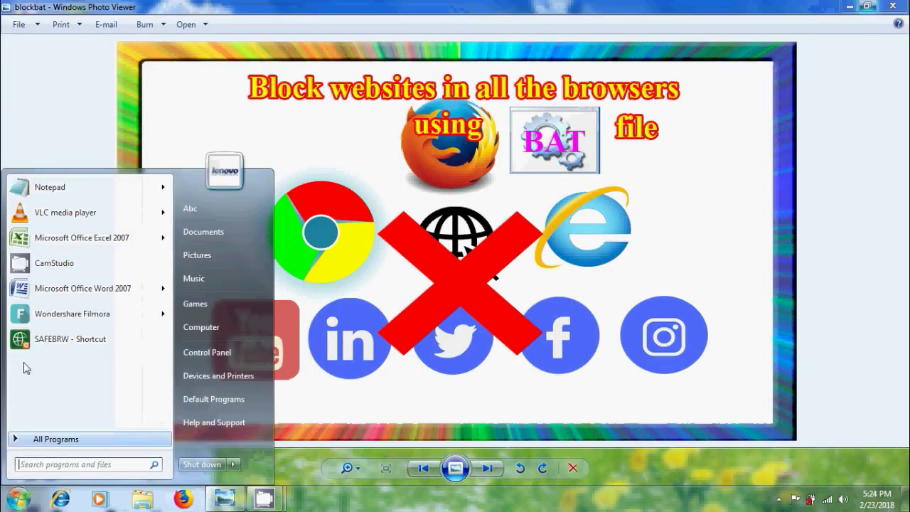
{"action": "left_click", "coordinate": [69, 193]}
{"action": "double_click", "coordinate": [678, 213]}
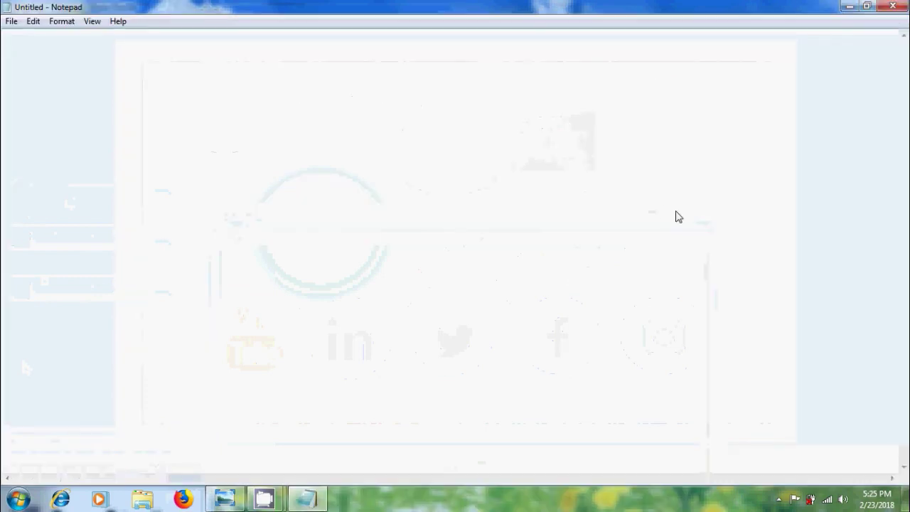
{"action": "type", "text": "@"}
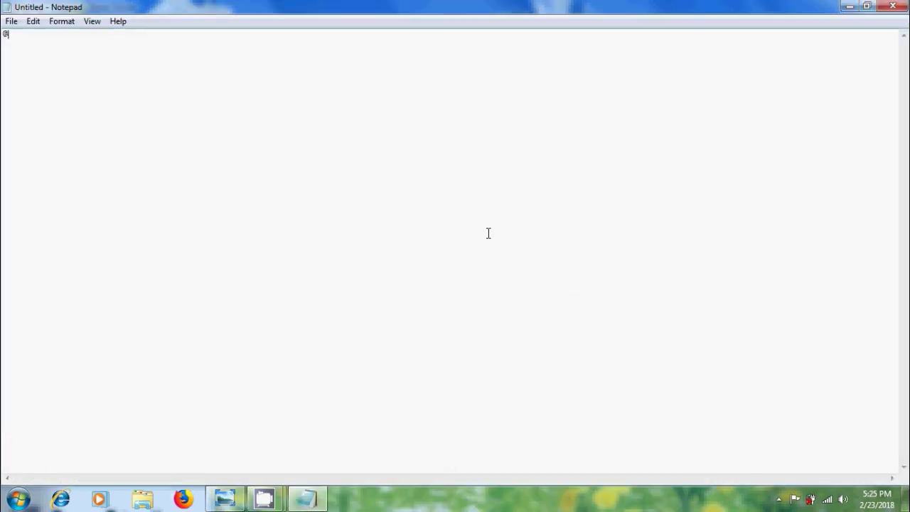
{"action": "type", "text": "echo off "}
{"action": "type", "text": "notepa"}
{"action": "type", "text": "d c"}
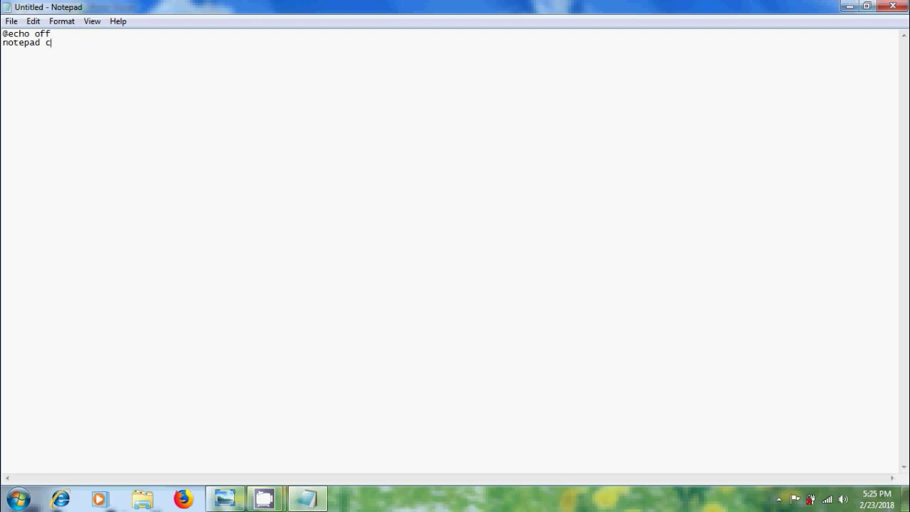
{"action": "type", "text": ":\\windows\\system32\\"}
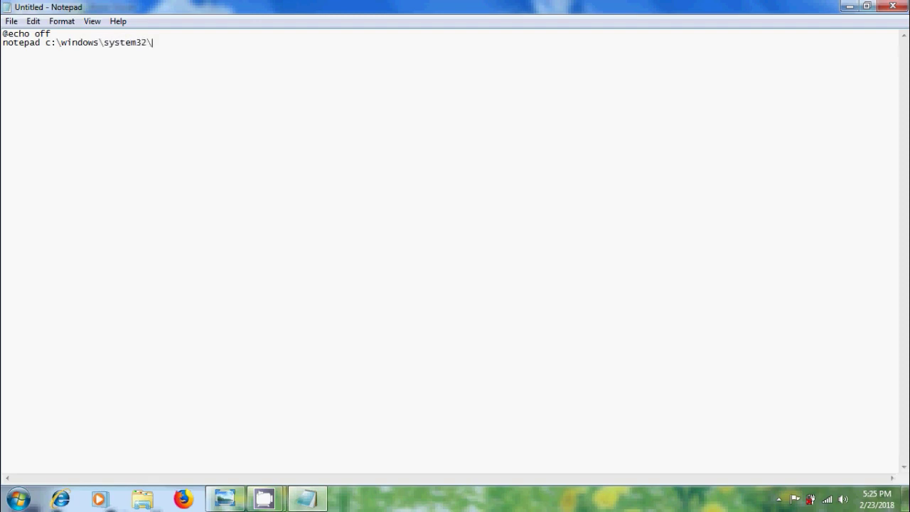
{"action": "type", "text": "drivers"}
{"action": "type", "text": "\\etc\\hosts"}
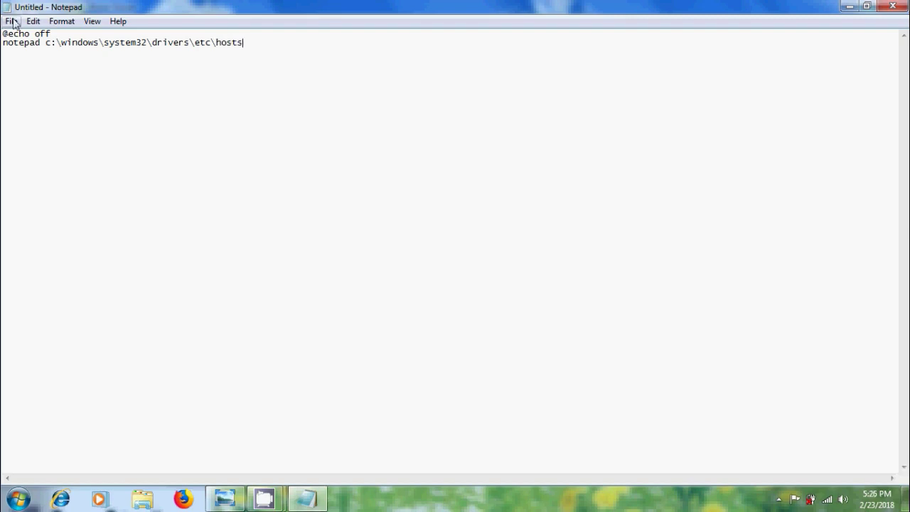
Save the two-line script to the Desktop as blocksites.bat.
{"action": "left_click", "coordinate": [13, 22]}
{"action": "left_click", "coordinate": [73, 70]}
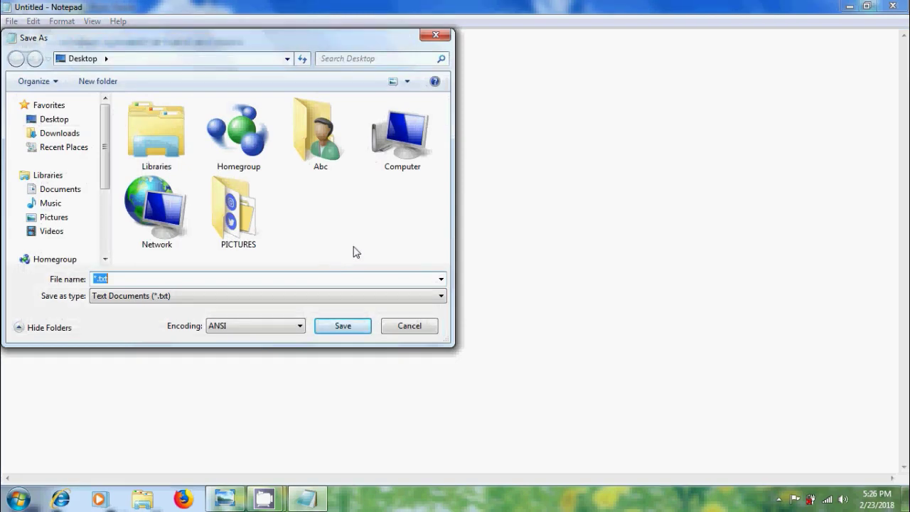
{"action": "type", "text": "block"}
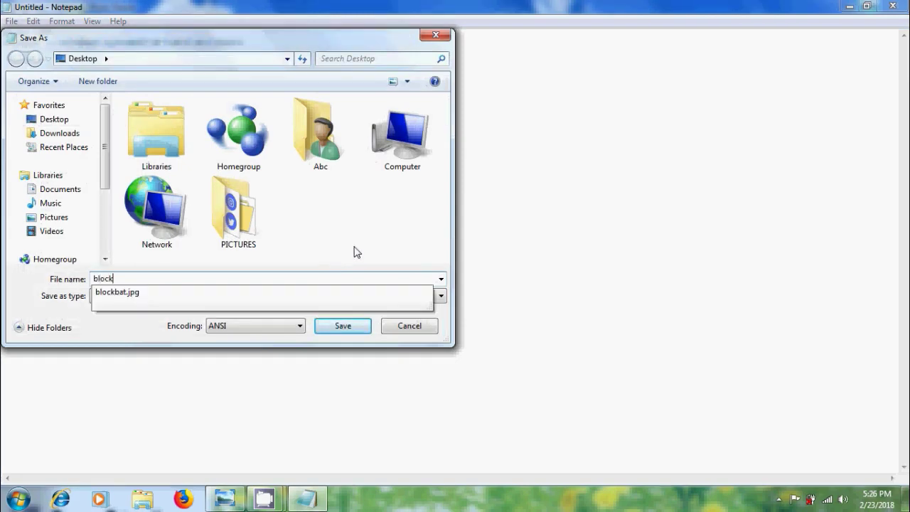
{"action": "type", "text": "sites"}
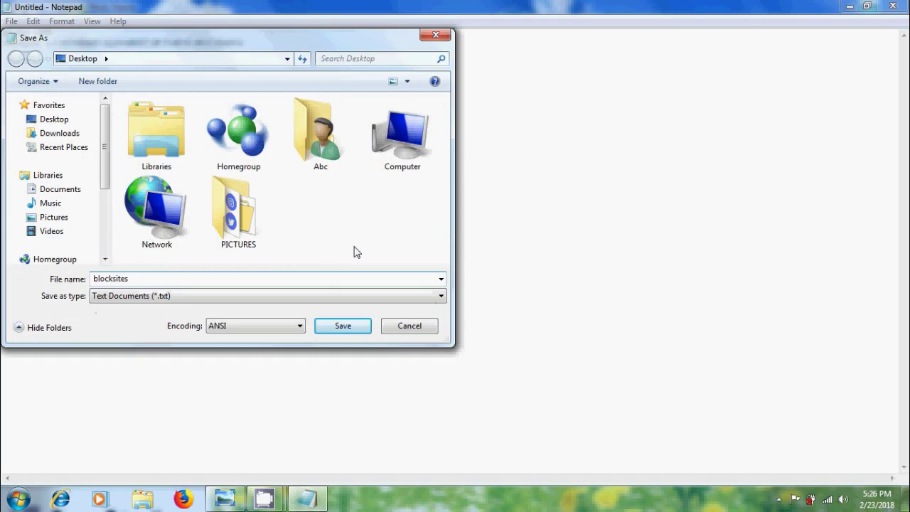
{"action": "type", "text": ".bat"}
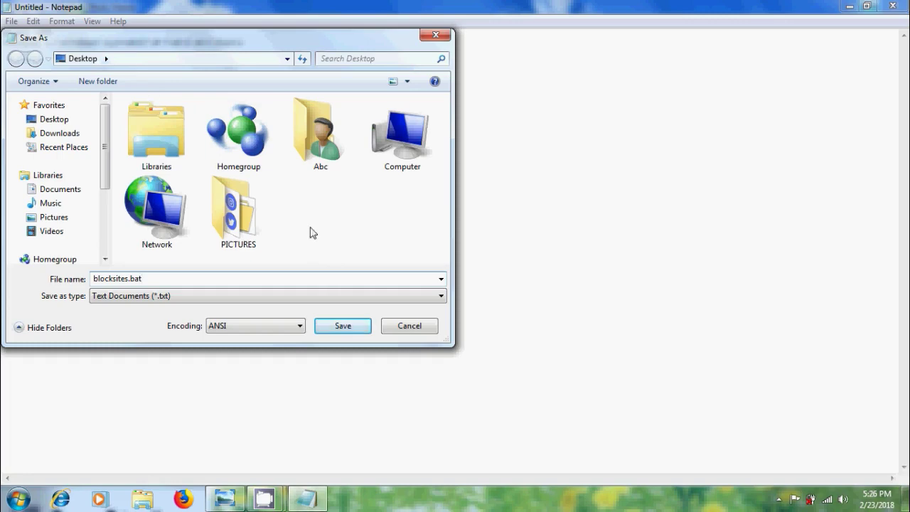
{"action": "left_click", "coordinate": [355, 332]}
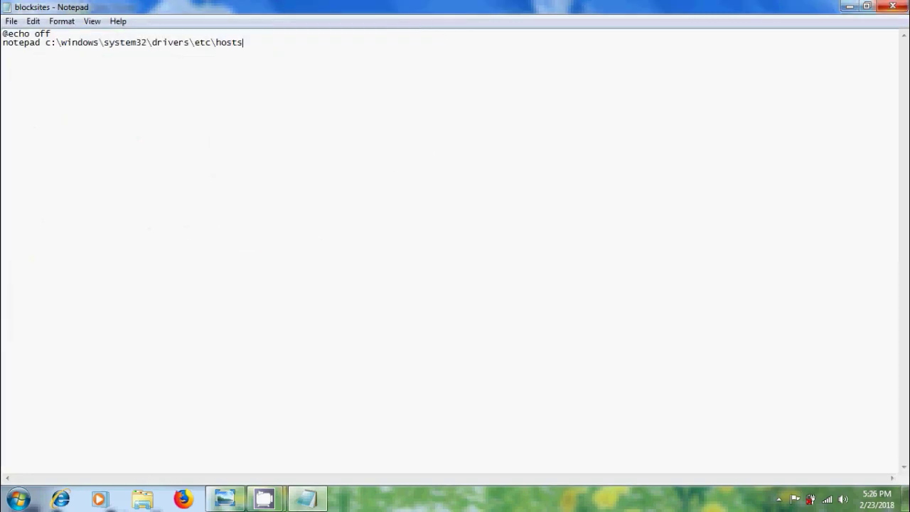
Close Notepad, minimize the photo viewer, and run blocksites.bat from the desktop to open hosts.
{"action": "left_click", "coordinate": [893, 5]}
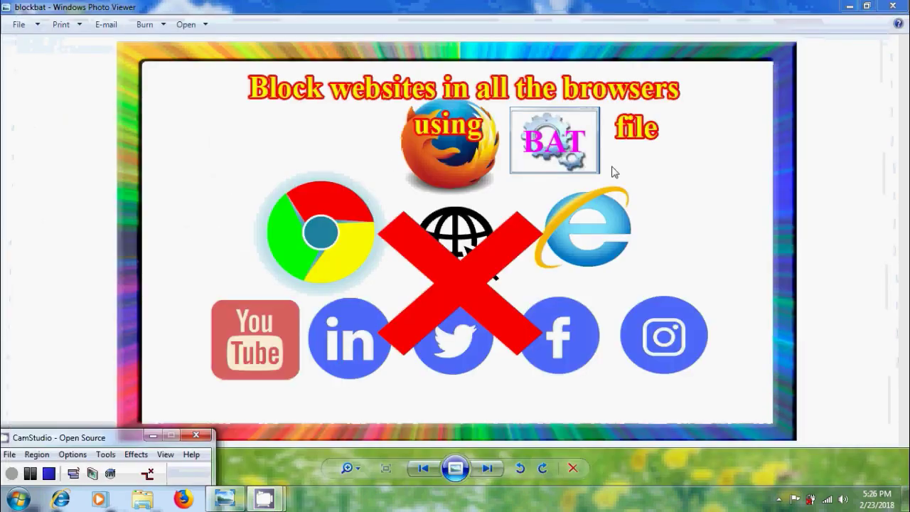
{"action": "left_click", "coordinate": [846, 6]}
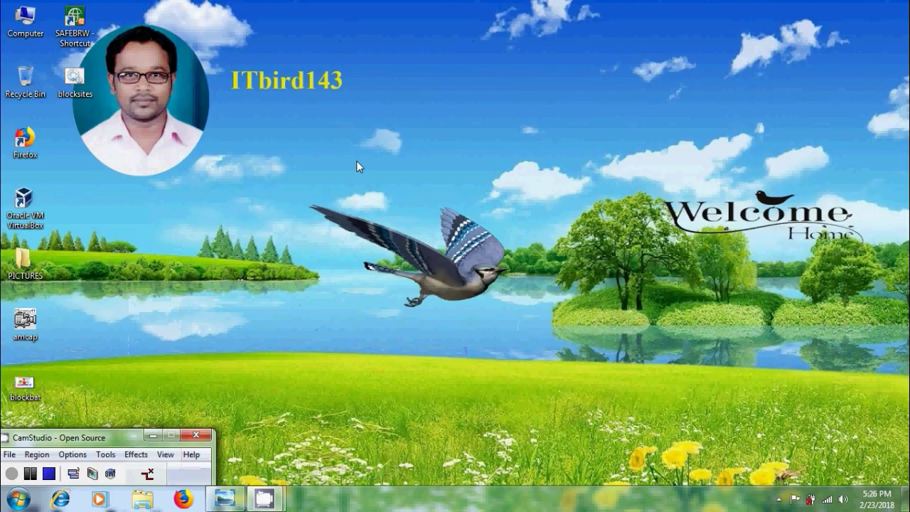
{"action": "right_click", "coordinate": [89, 90]}
{"action": "left_click", "coordinate": [122, 99]}
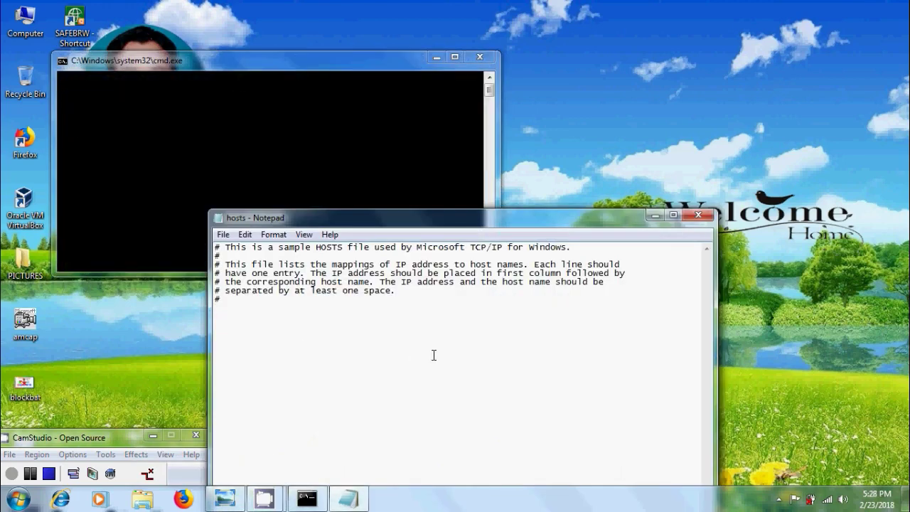
{"action": "key", "text": "Return"}
{"action": "key", "text": "Return"}
{"action": "type", "text": "0.0.0"}
{"action": "type", "text": ".0 www.youtube."}
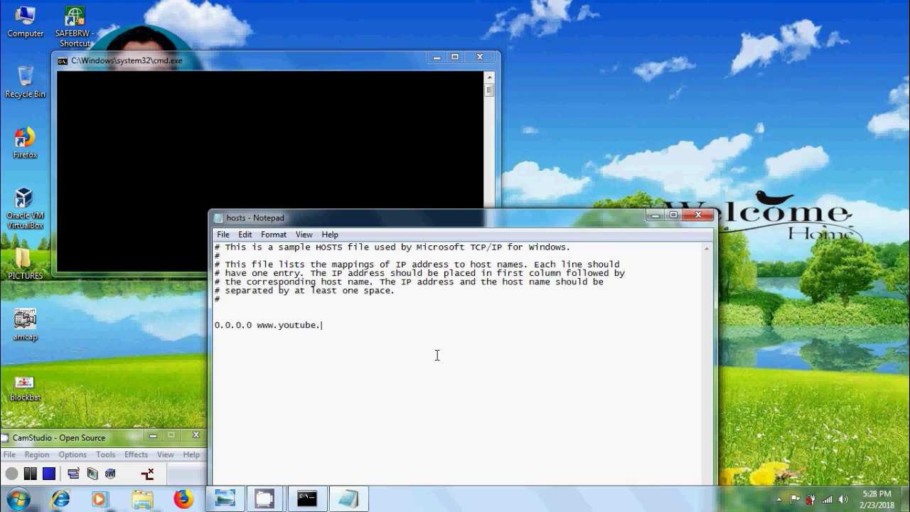
{"action": "type", "text": "com"}
{"action": "key", "text": "Return"}
{"action": "type", "text": "0.0.0.0 www.face"}
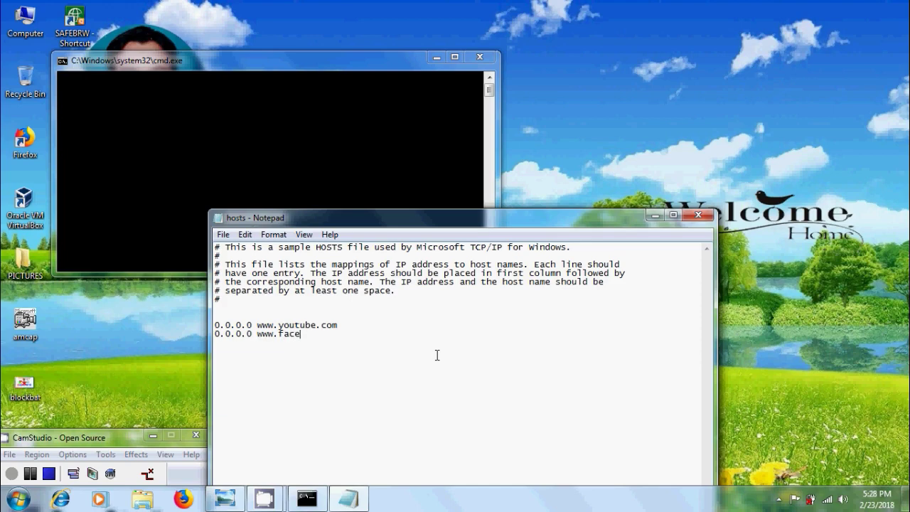
{"action": "type", "text": "book.com"}
{"action": "key", "text": "Return"}
{"action": "type", "text": "0.0.0.0 twitter"}
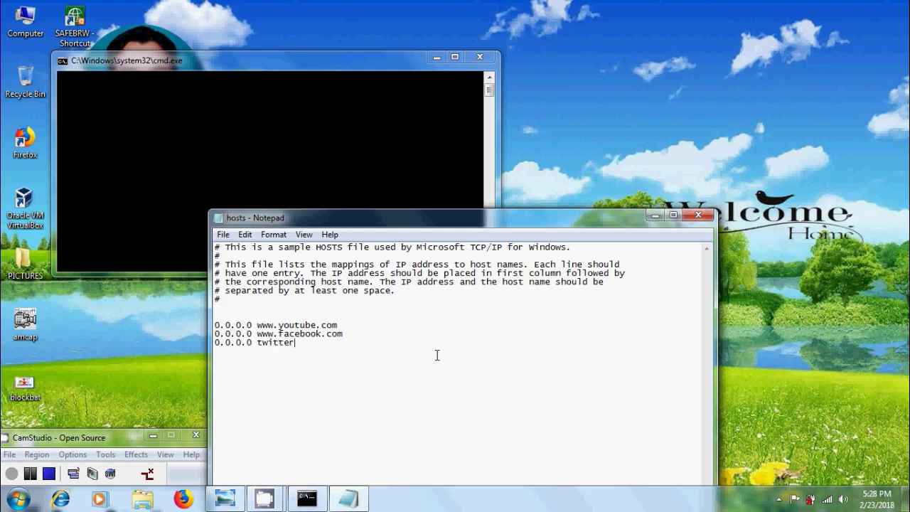
{"action": "type", "text": ".com"}
{"action": "left_click", "coordinate": [222, 235]}
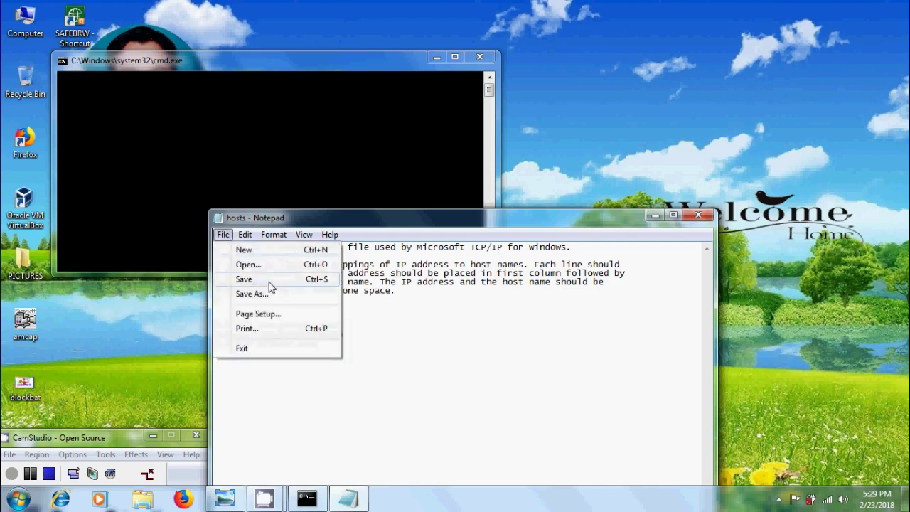
{"action": "left_click", "coordinate": [262, 280]}
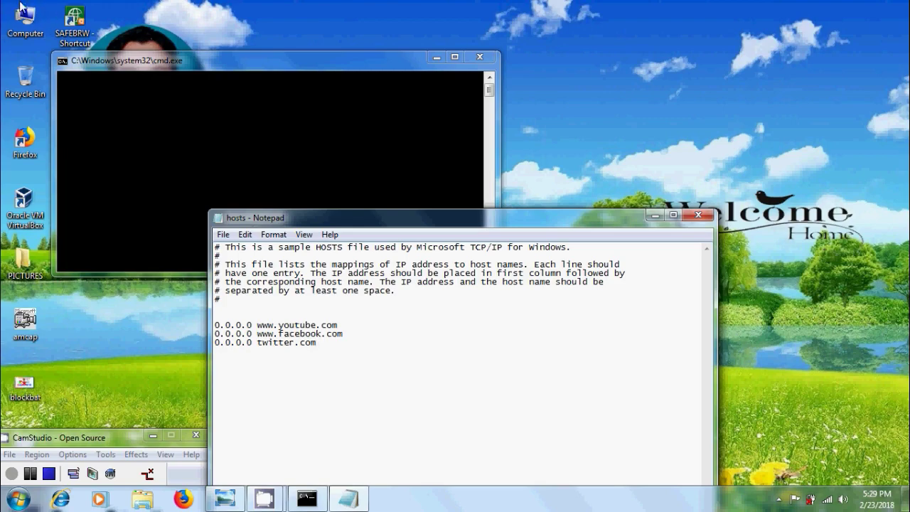
Browse to C:\Windows\System32\drivers\etc and select the hosts file.
{"action": "double_click", "coordinate": [33, 29]}
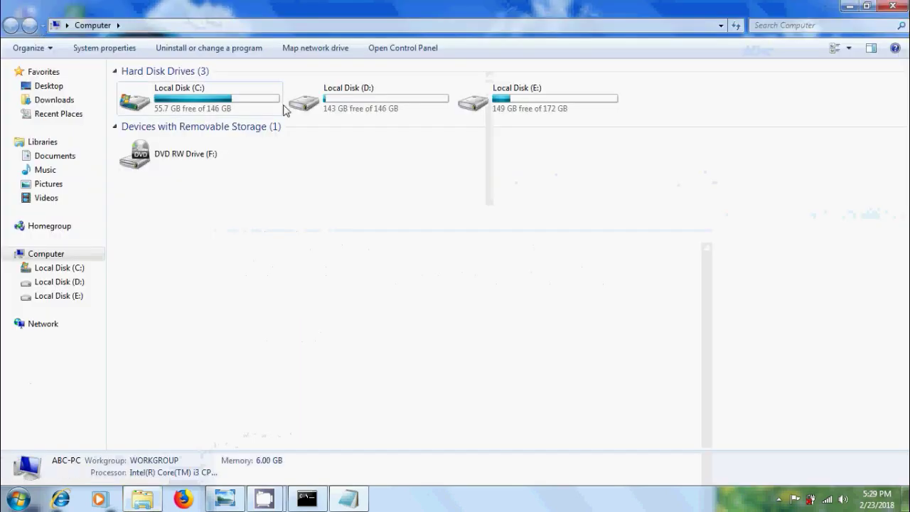
{"action": "left_click", "coordinate": [237, 110]}
{"action": "double_click", "coordinate": [234, 110]}
{"action": "double_click", "coordinate": [193, 175]}
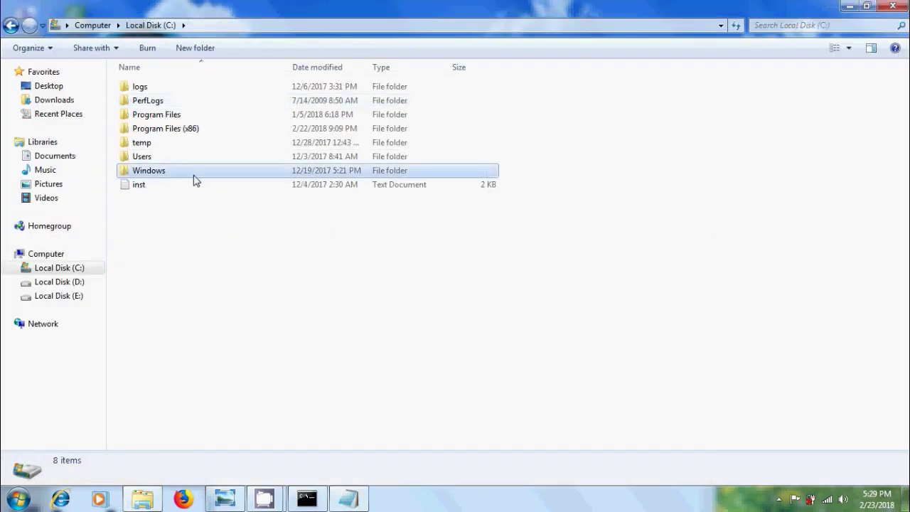
{"action": "scroll", "coordinate": [553, 283], "scroll_direction": "down", "scroll_amount": 9}
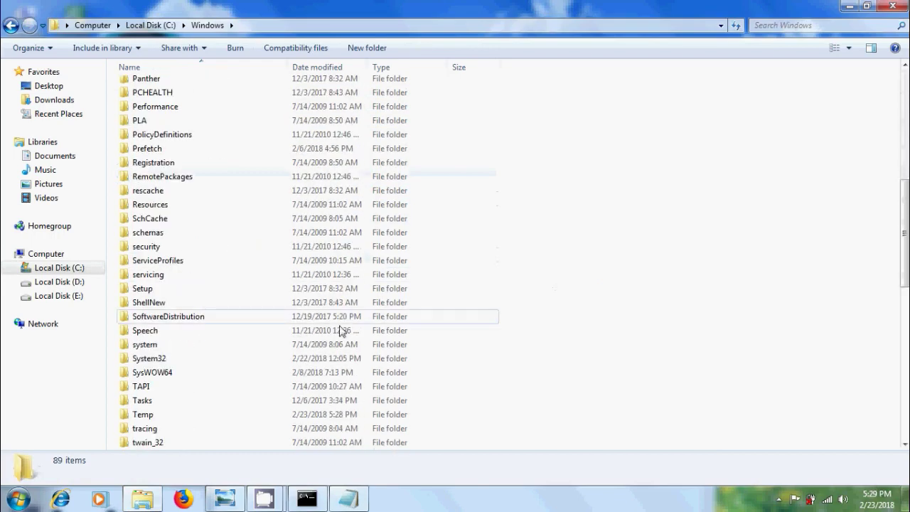
{"action": "double_click", "coordinate": [210, 361]}
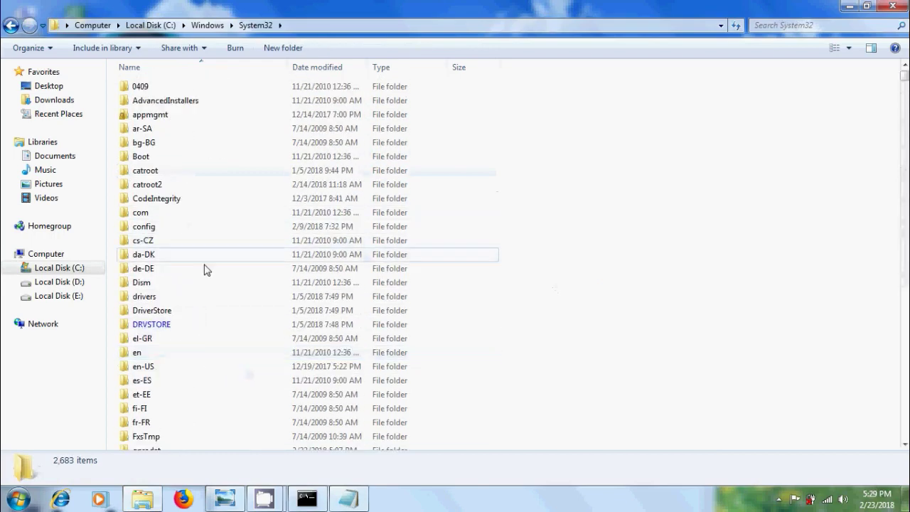
{"action": "double_click", "coordinate": [193, 297]}
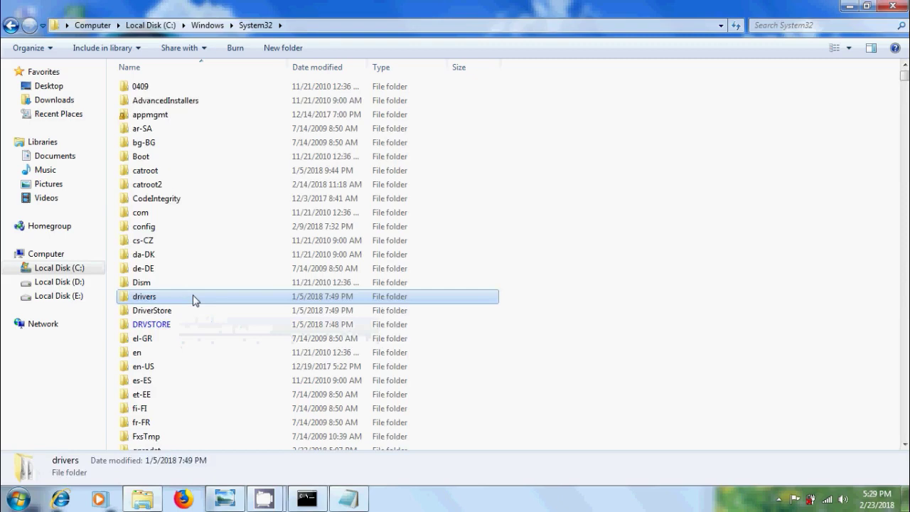
{"action": "double_click", "coordinate": [183, 103]}
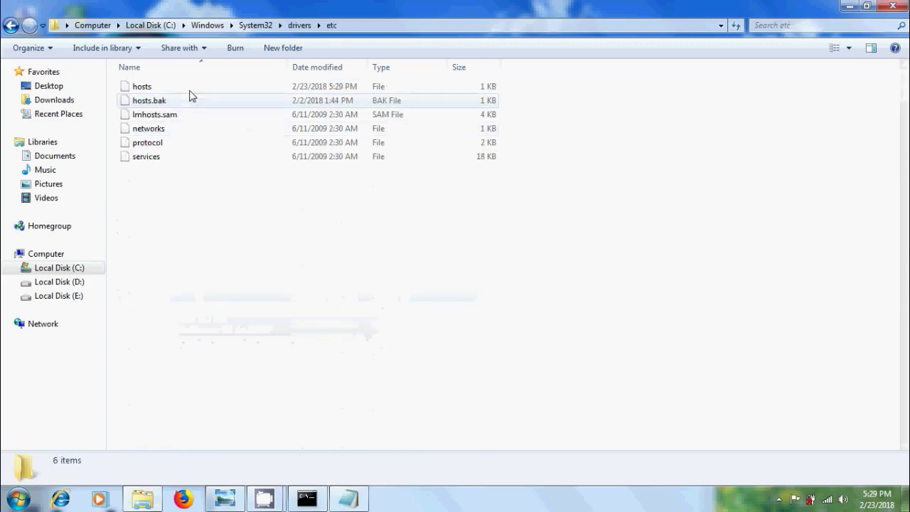
{"action": "left_click", "coordinate": [205, 91]}
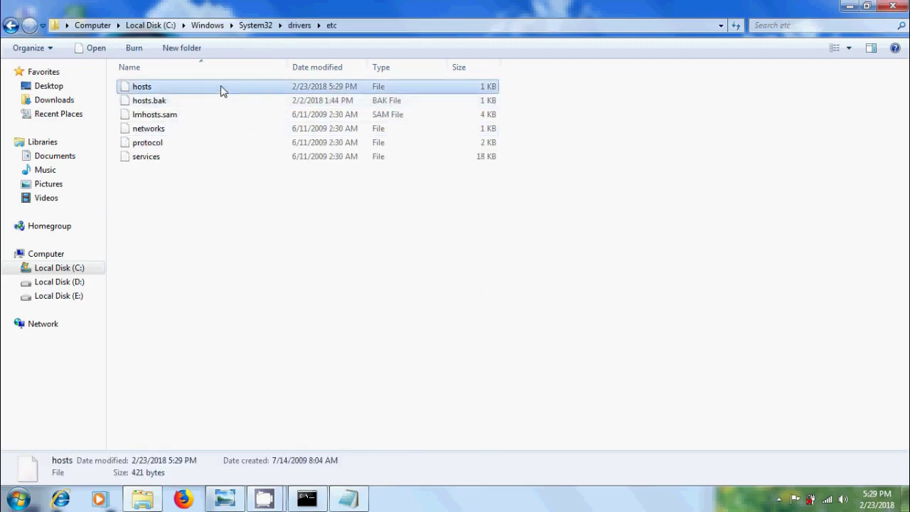
Grant Users Full control on hosts through its advanced security settings, then close Explorer.
{"action": "right_click", "coordinate": [221, 86]}
{"action": "left_click", "coordinate": [286, 315]}
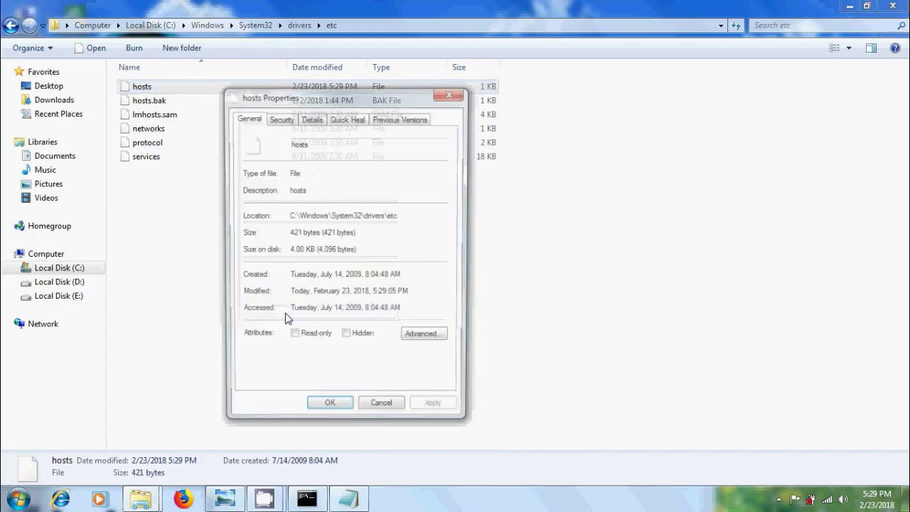
{"action": "left_click", "coordinate": [281, 119]}
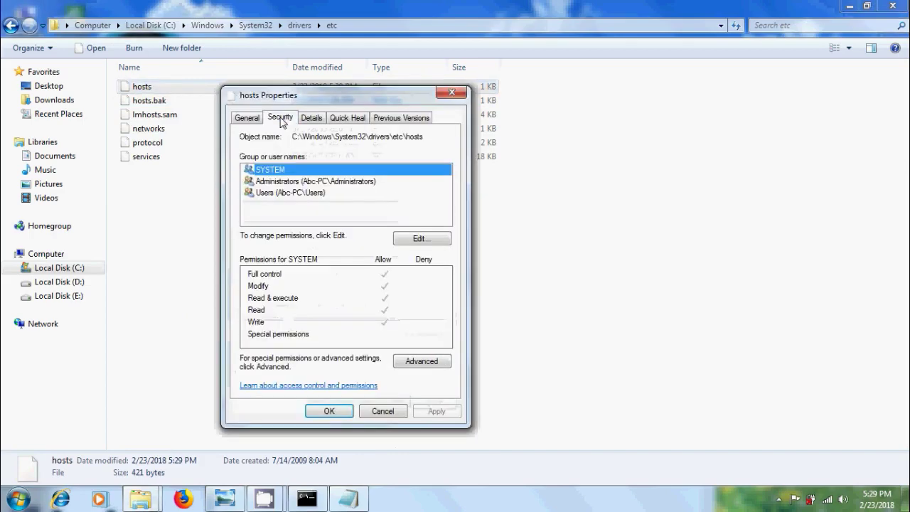
{"action": "left_click", "coordinate": [430, 364]}
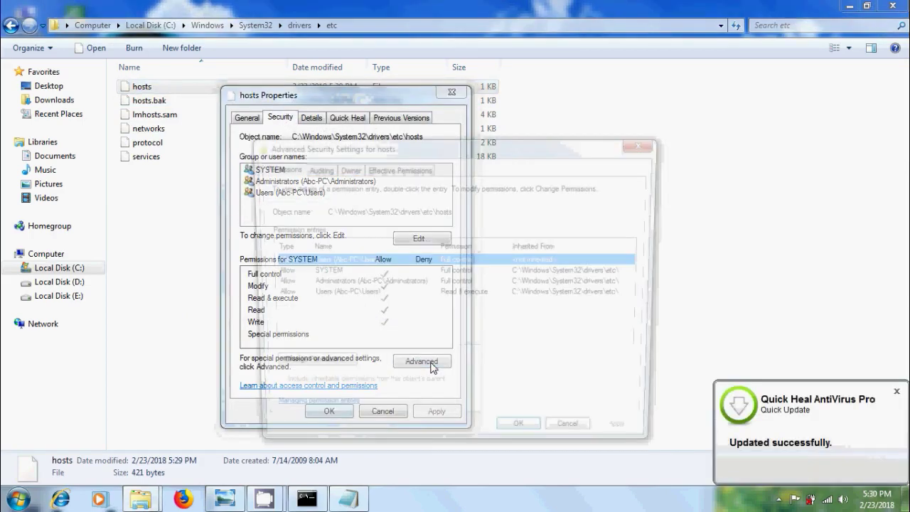
{"action": "left_click", "coordinate": [326, 371]}
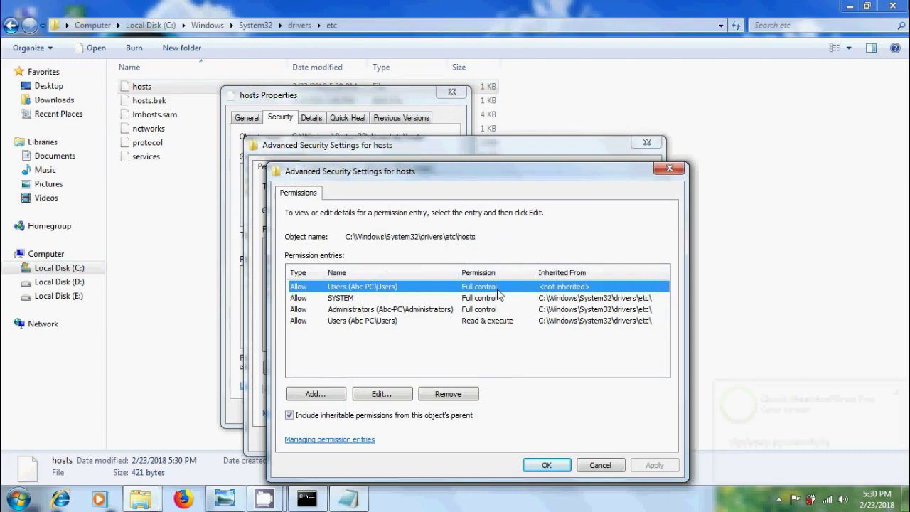
{"action": "left_click", "coordinate": [546, 465]}
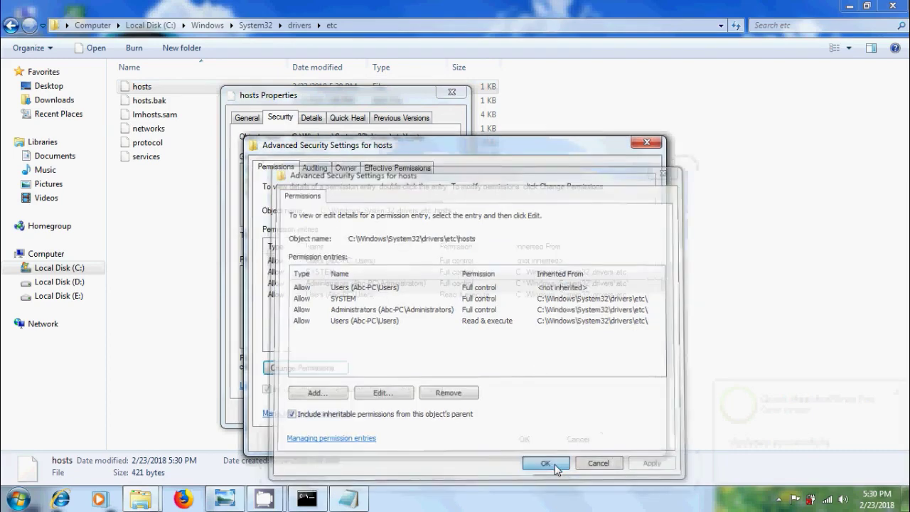
{"action": "left_click", "coordinate": [527, 446]}
{"action": "left_click", "coordinate": [331, 412]}
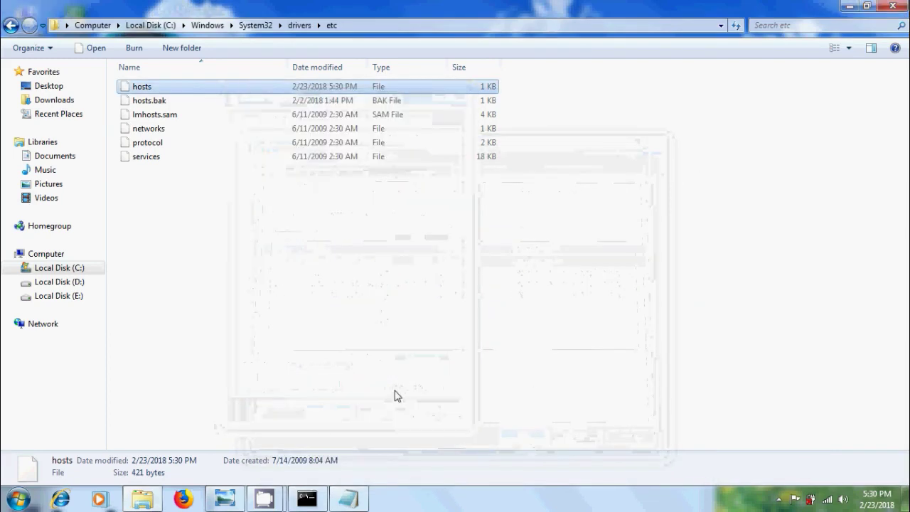
{"action": "left_click", "coordinate": [898, 6]}
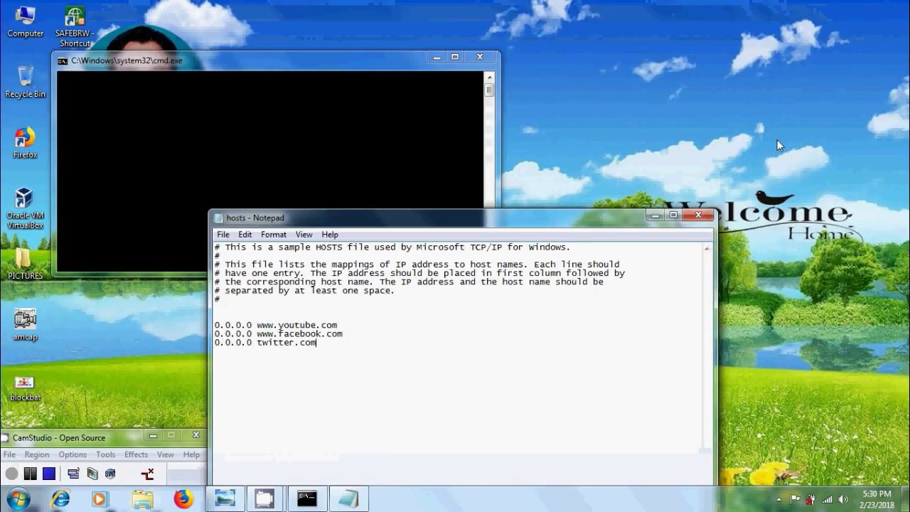
{"action": "left_click", "coordinate": [184, 499]}
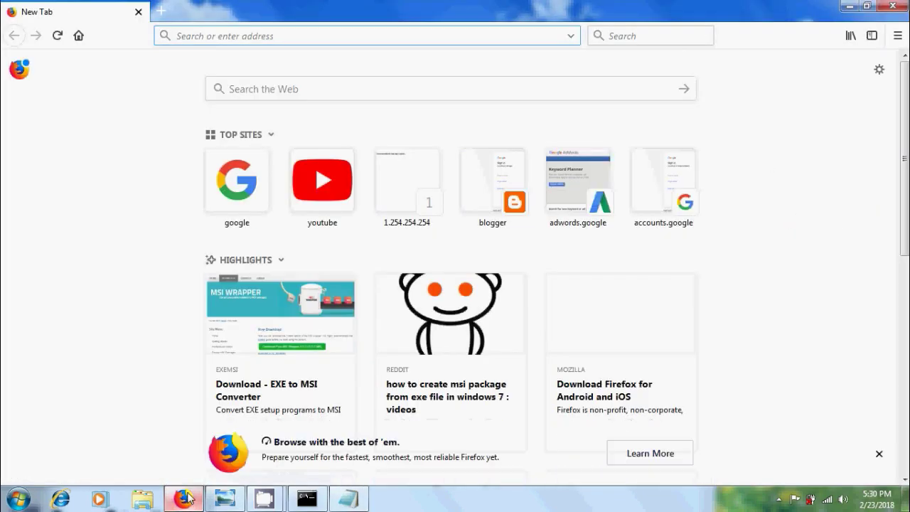
Search Google for youtube.com and open the YouTube result to test the block.
{"action": "left_click", "coordinate": [252, 184]}
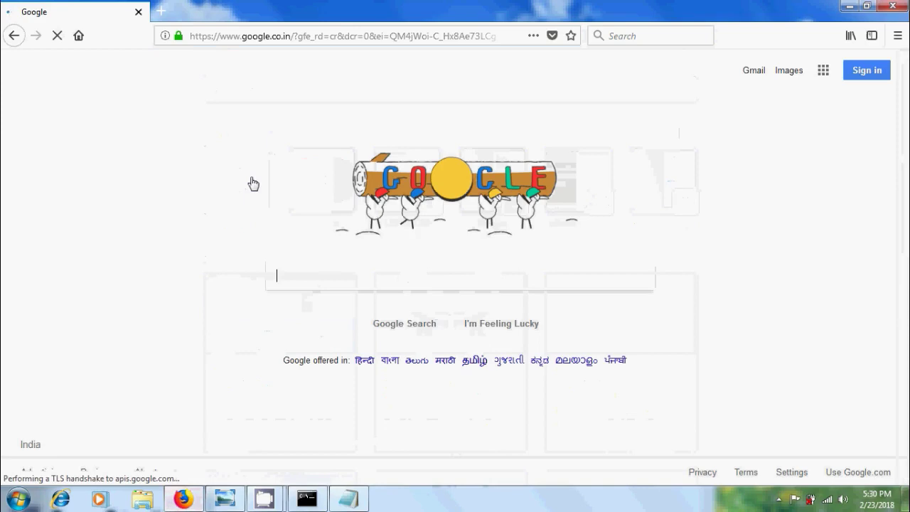
{"action": "type", "text": "youtube"}
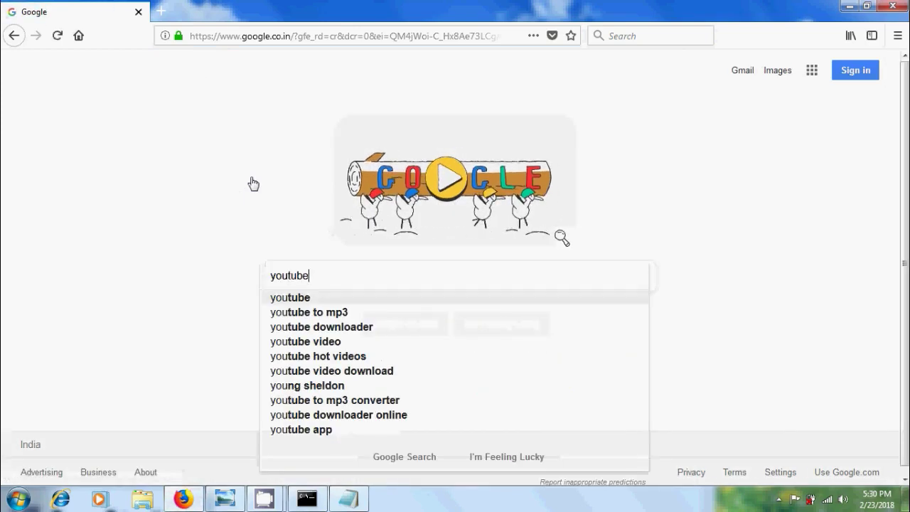
{"action": "type", "text": ".com"}
{"action": "key", "text": "Return"}
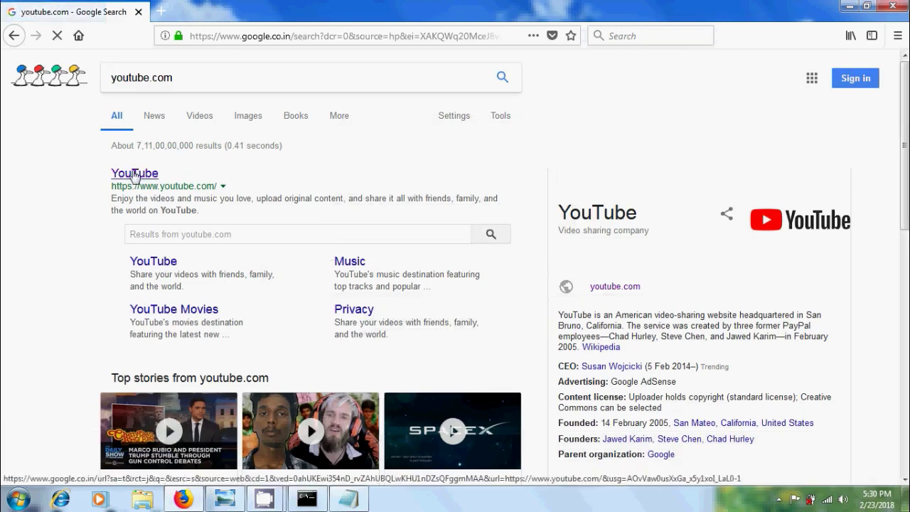
{"action": "left_click", "coordinate": [136, 174]}
In a new tab, search facebook.com and open the Facebook result to test the block.
{"action": "left_click", "coordinate": [163, 16]}
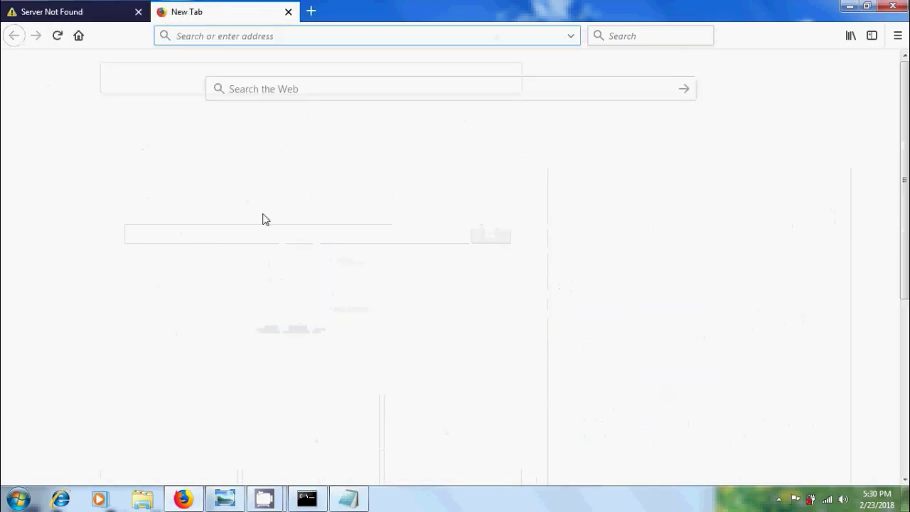
{"action": "left_click", "coordinate": [242, 187]}
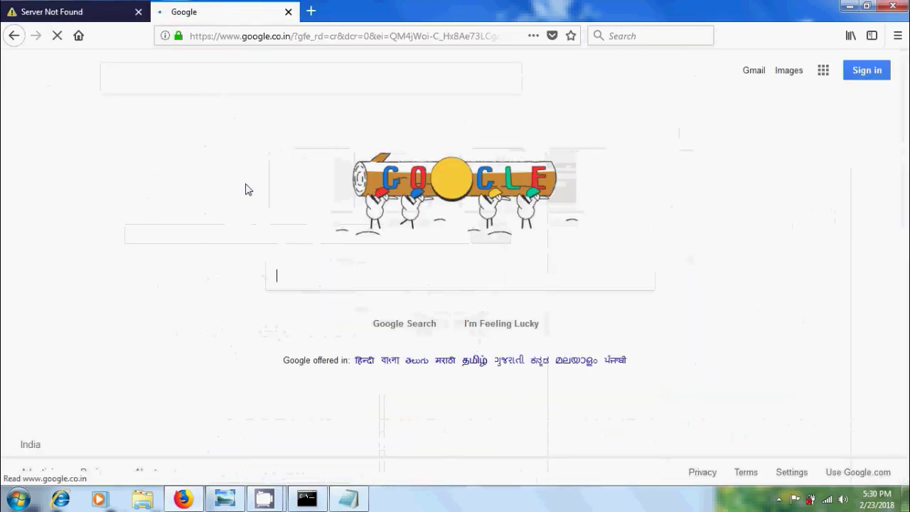
{"action": "type", "text": "facebook.com"}
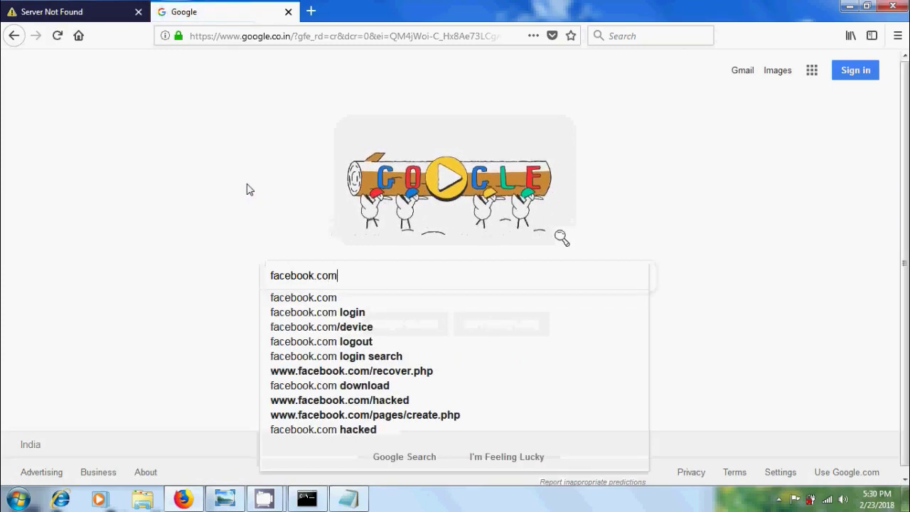
{"action": "key", "text": "Return"}
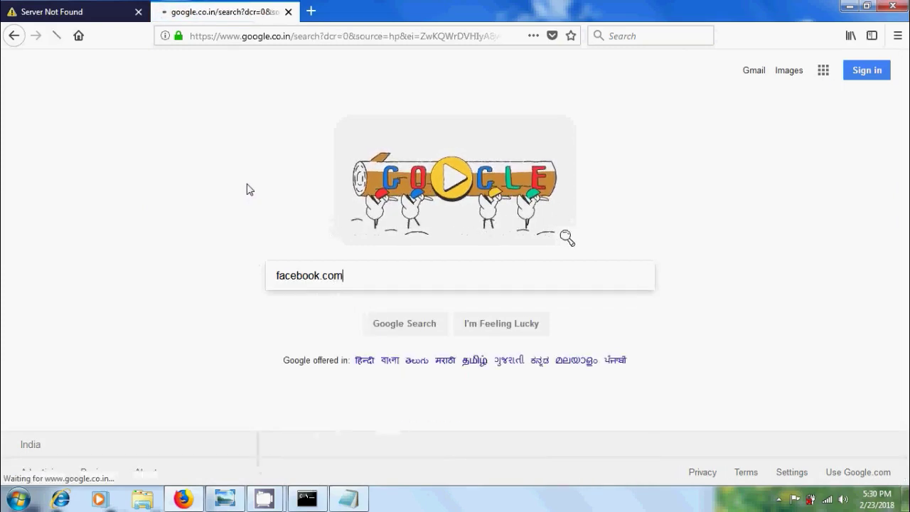
{"action": "left_click", "coordinate": [241, 178]}
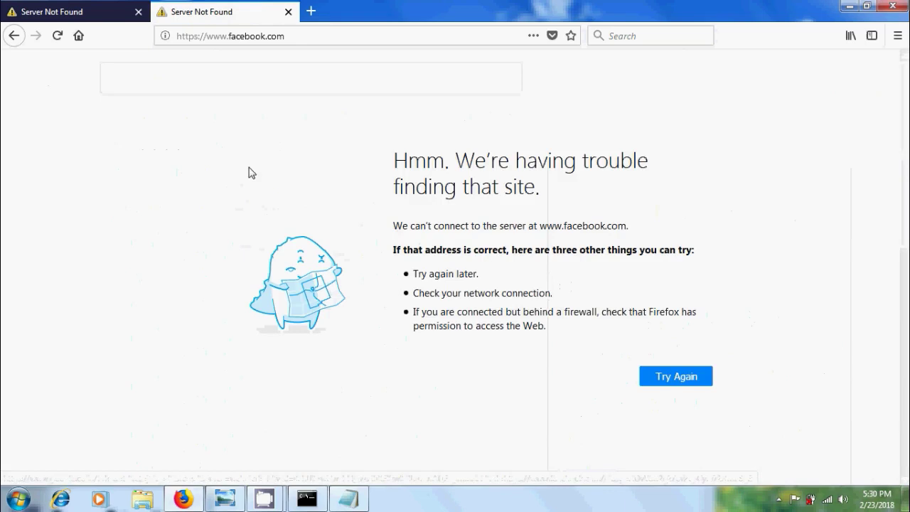
In another tab, open the twitter.com result, see Server Not Found, and close Firefox.
{"action": "left_click", "coordinate": [313, 16]}
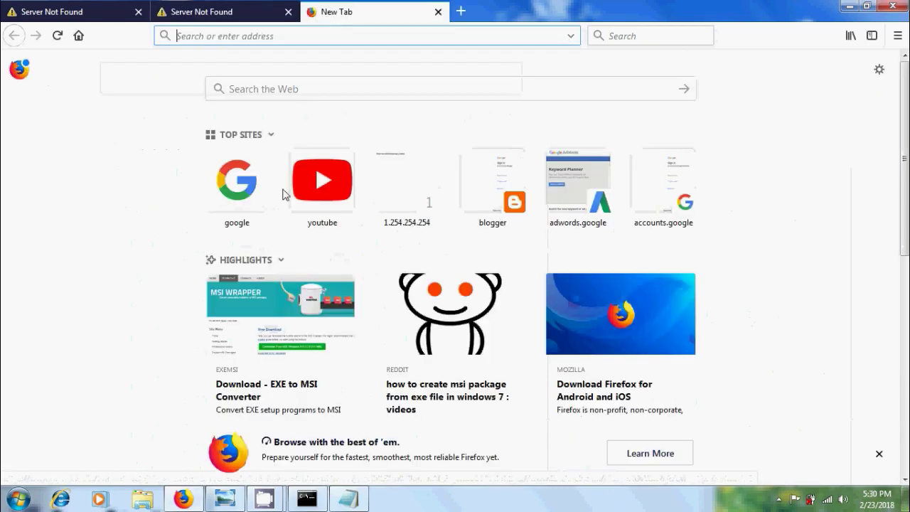
{"action": "left_click", "coordinate": [233, 191]}
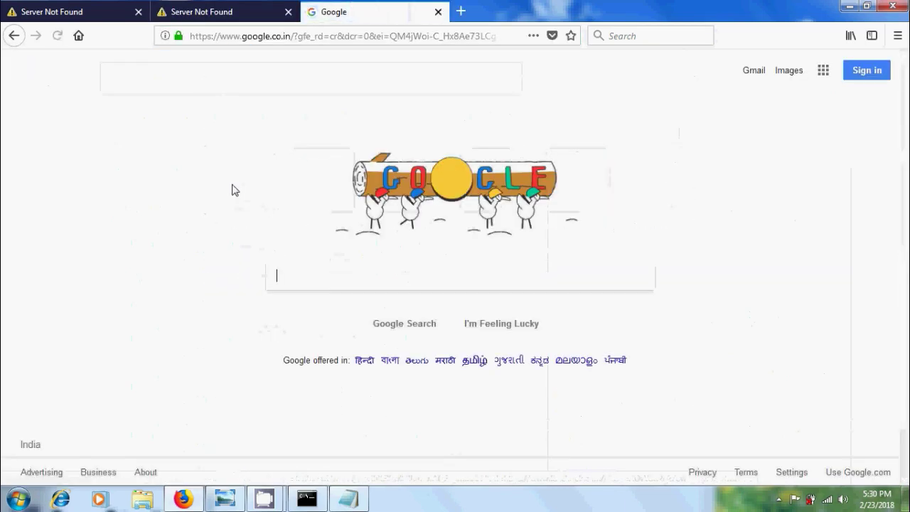
{"action": "type", "text": "twitter"}
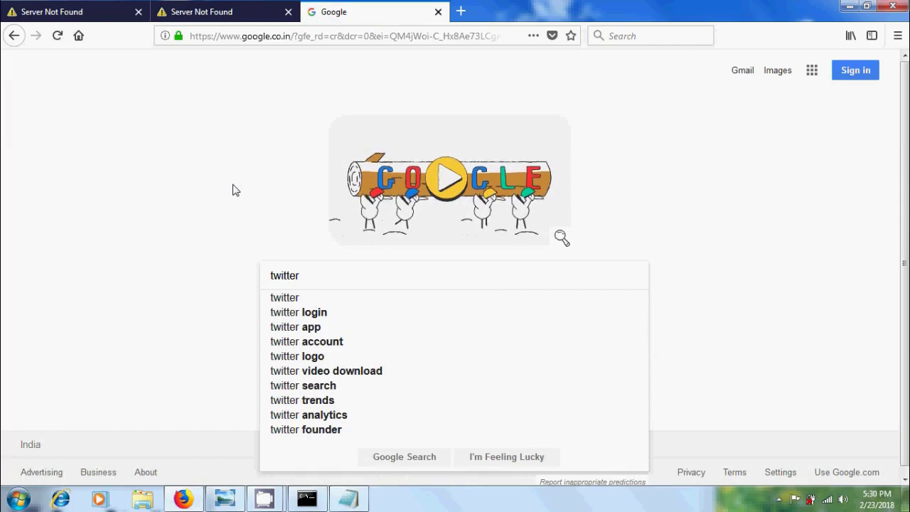
{"action": "type", "text": ".com"}
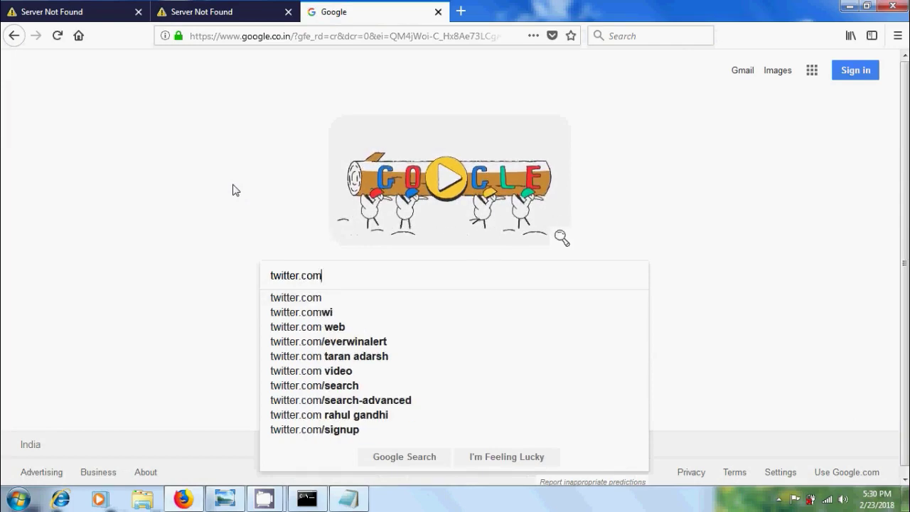
{"action": "key", "text": "Return"}
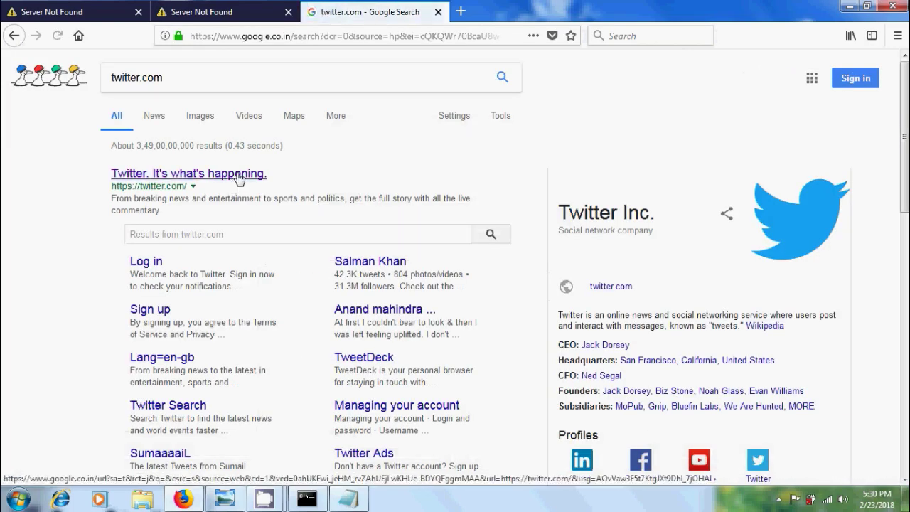
{"action": "left_click", "coordinate": [238, 174]}
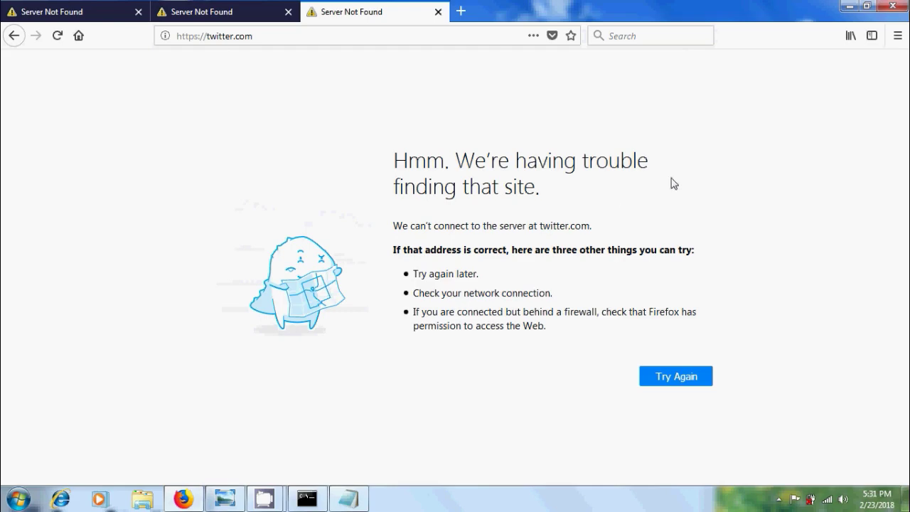
{"action": "left_click", "coordinate": [893, 6]}
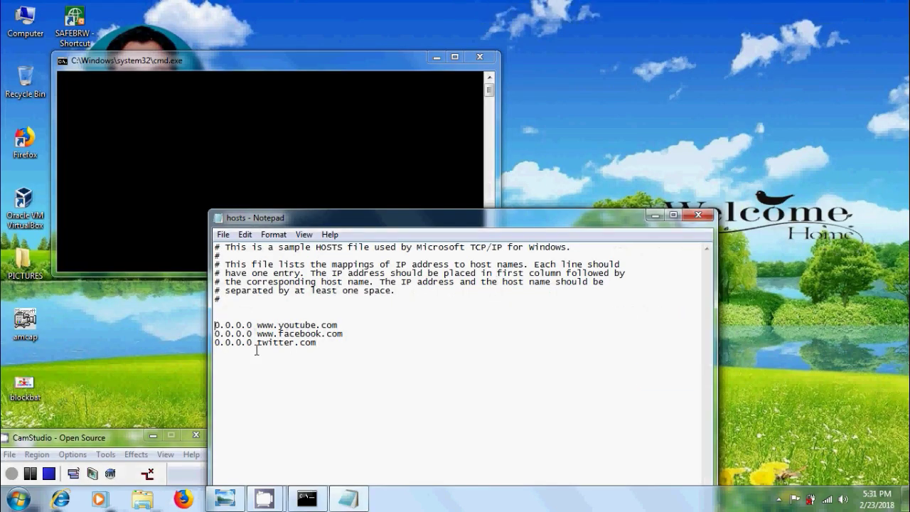
Comment out the three 0.0.0.0 entries with '#' and save the hosts file.
{"action": "type", "text": "#"}
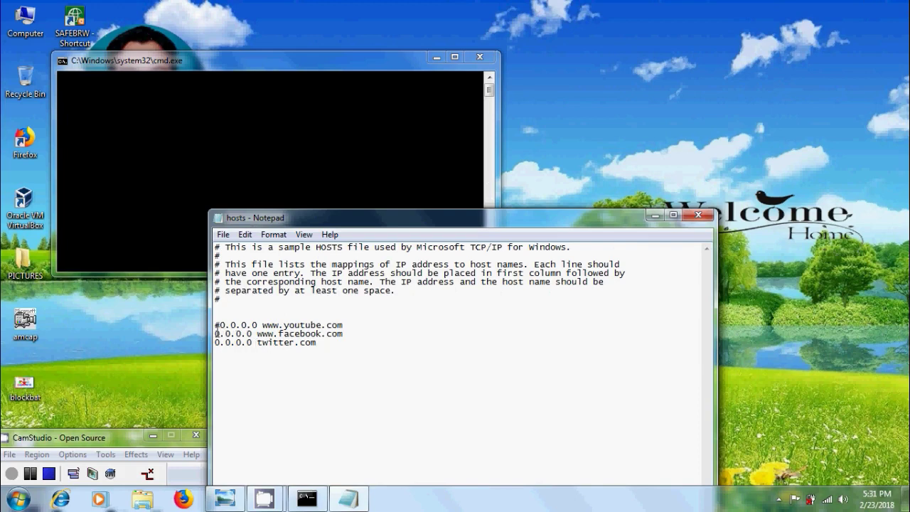
{"action": "type", "text": "#"}
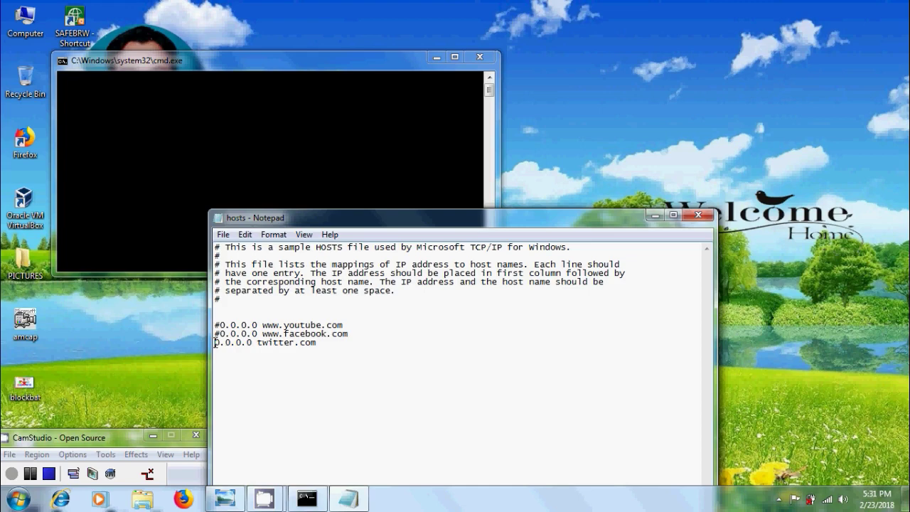
{"action": "type", "text": "#"}
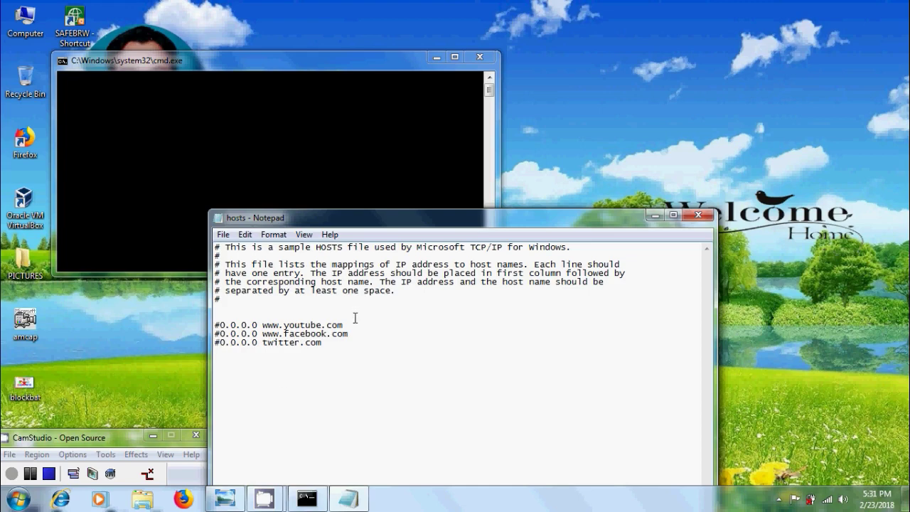
{"action": "left_click", "coordinate": [223, 234]}
{"action": "left_click", "coordinate": [251, 283]}
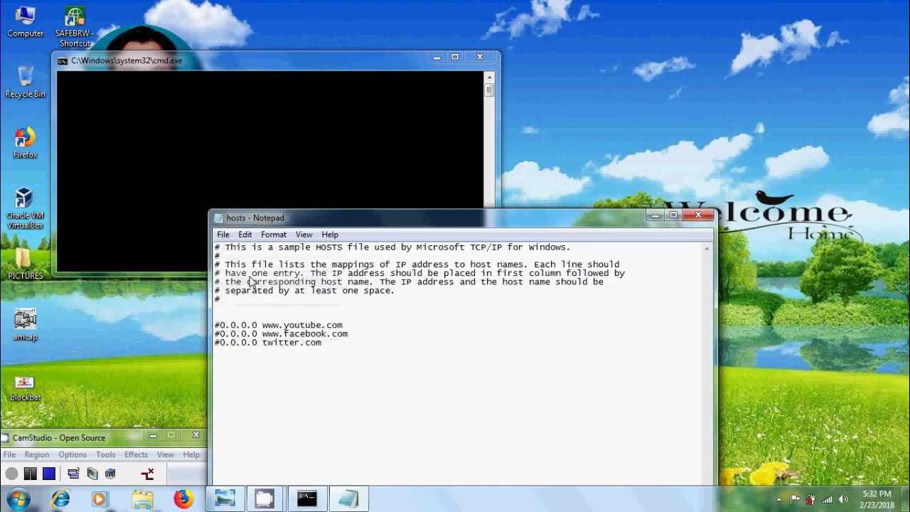
{"action": "left_click", "coordinate": [186, 500]}
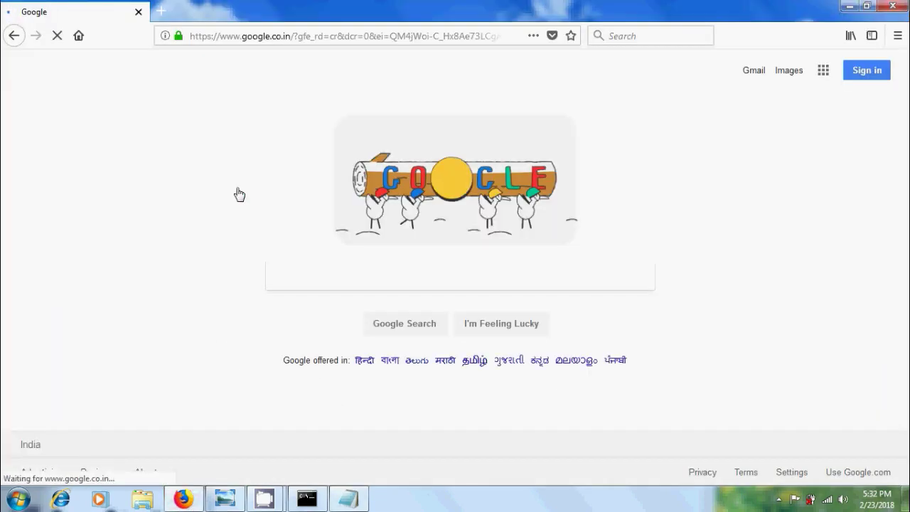
Search Google for youtube.com and open the YouTube result.
{"action": "type", "text": "you"}
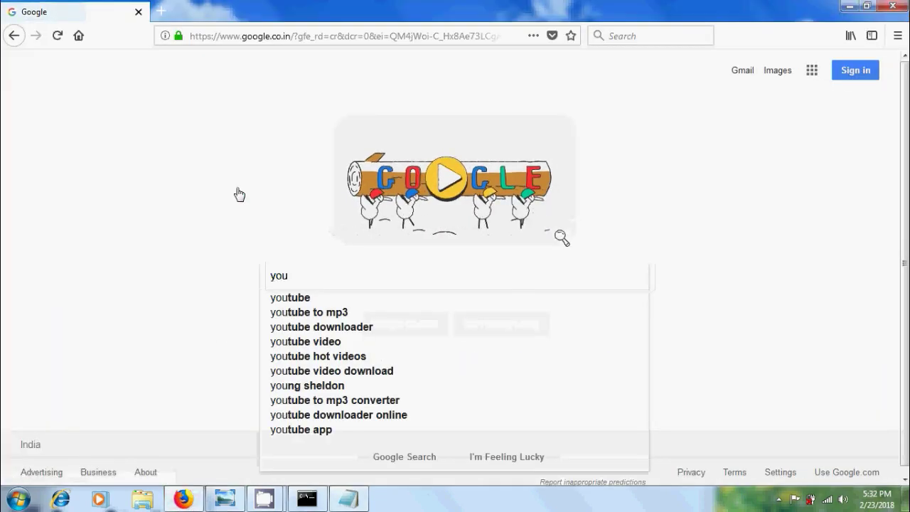
{"action": "type", "text": "tube.com"}
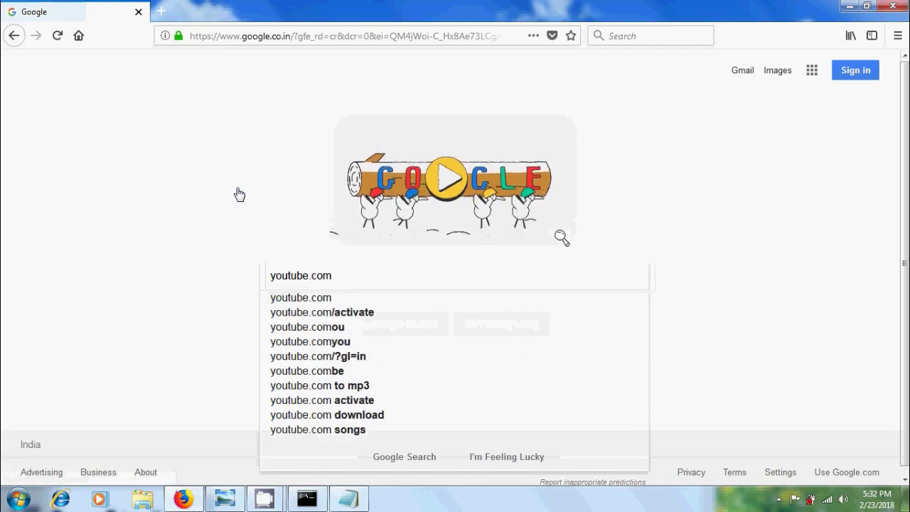
{"action": "key", "text": "Return"}
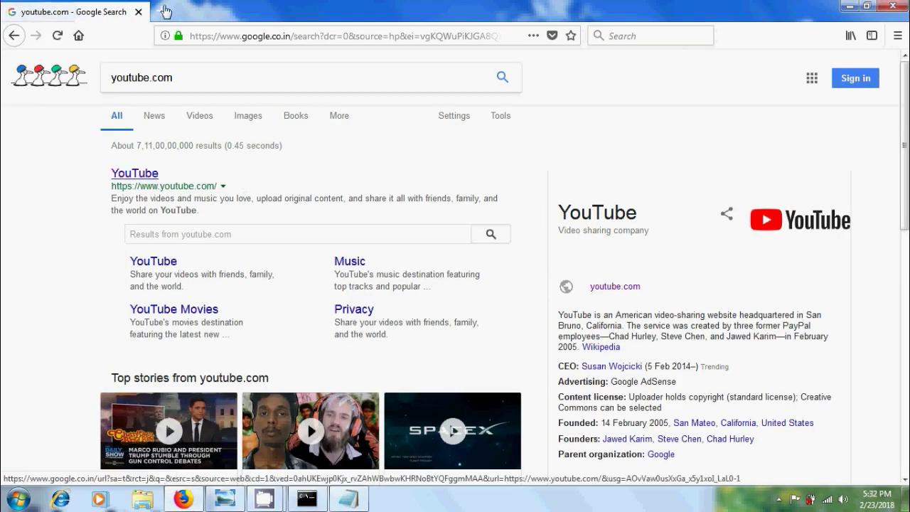
{"action": "left_click", "coordinate": [145, 174]}
In a new tab, search facebook.com and open the Facebook result.
{"action": "left_click", "coordinate": [161, 13]}
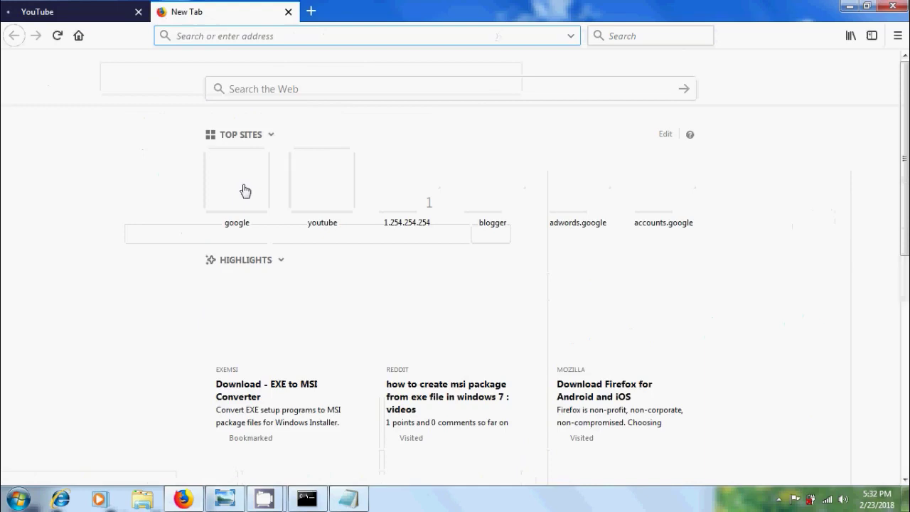
{"action": "left_click", "coordinate": [244, 188]}
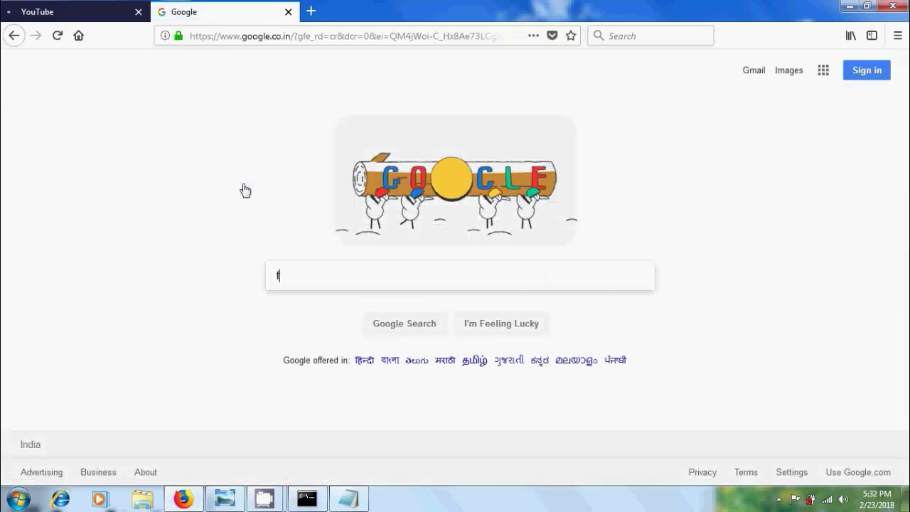
{"action": "type", "text": "fac"}
{"action": "key", "text": "Down"}
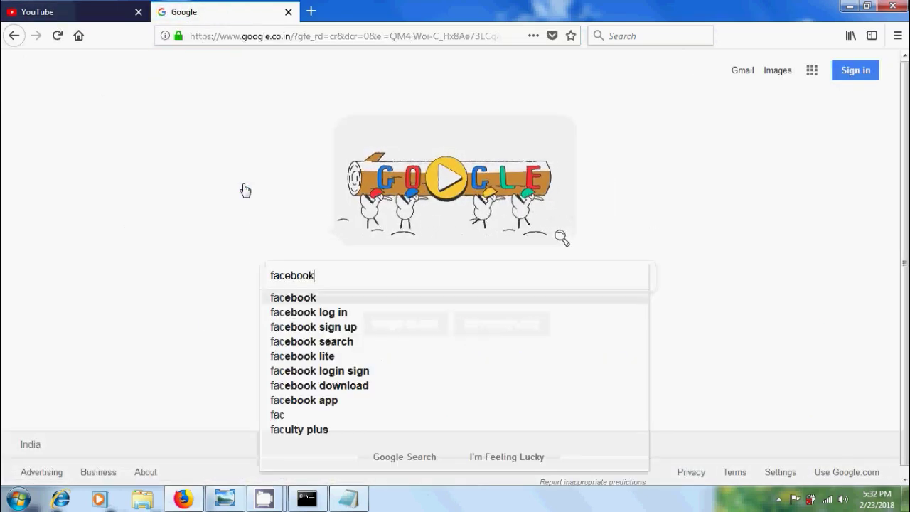
{"action": "type", "text": ".com"}
{"action": "key", "text": "Return"}
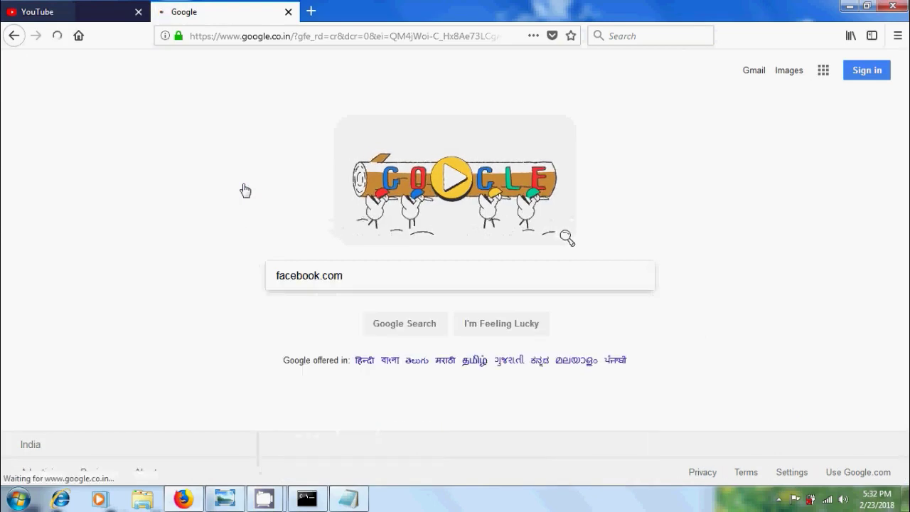
{"action": "left_click", "coordinate": [179, 174]}
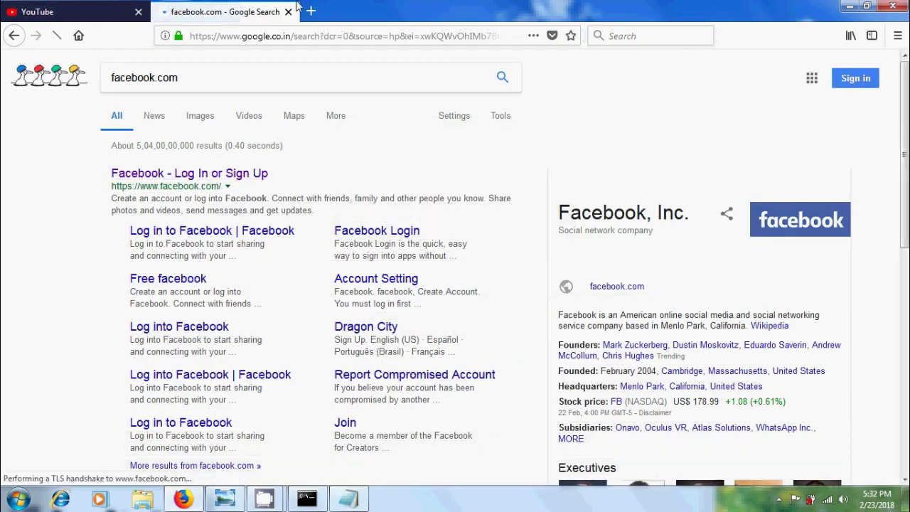
In another new tab, search Google for twitter.com.
{"action": "left_click", "coordinate": [312, 11]}
{"action": "left_click", "coordinate": [224, 199]}
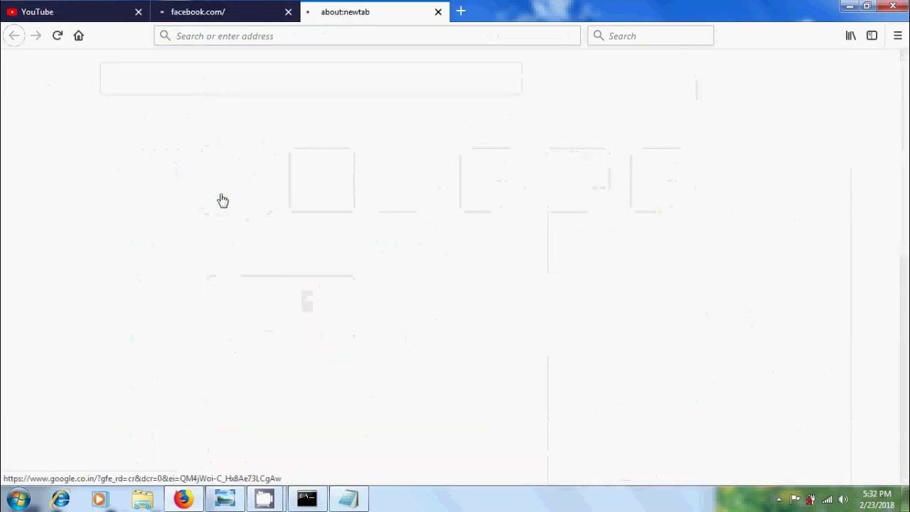
{"action": "type", "text": "twi"}
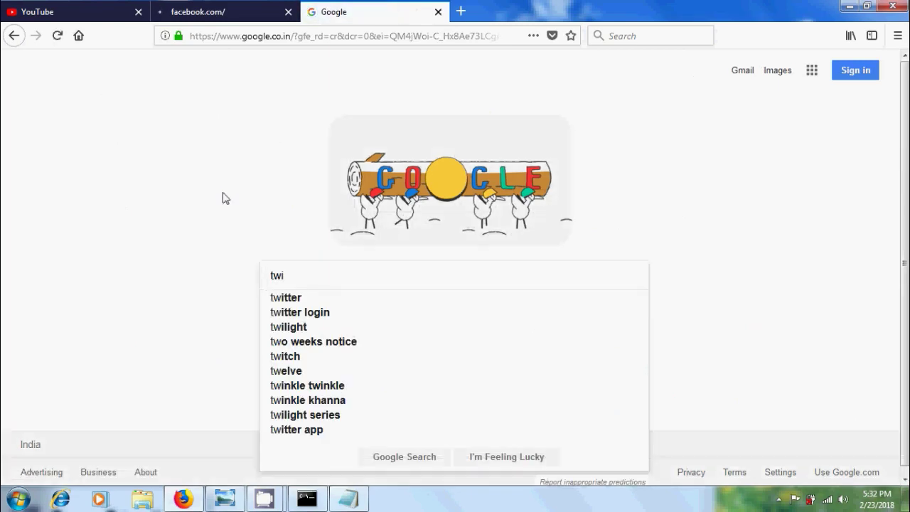
{"action": "key", "text": "Down"}
{"action": "type", "text": ".com"}
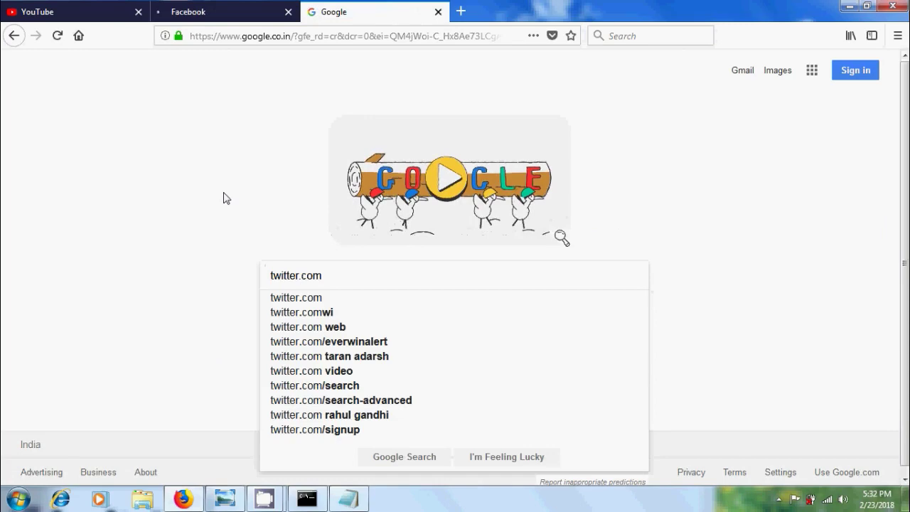
{"action": "key", "text": "Return"}
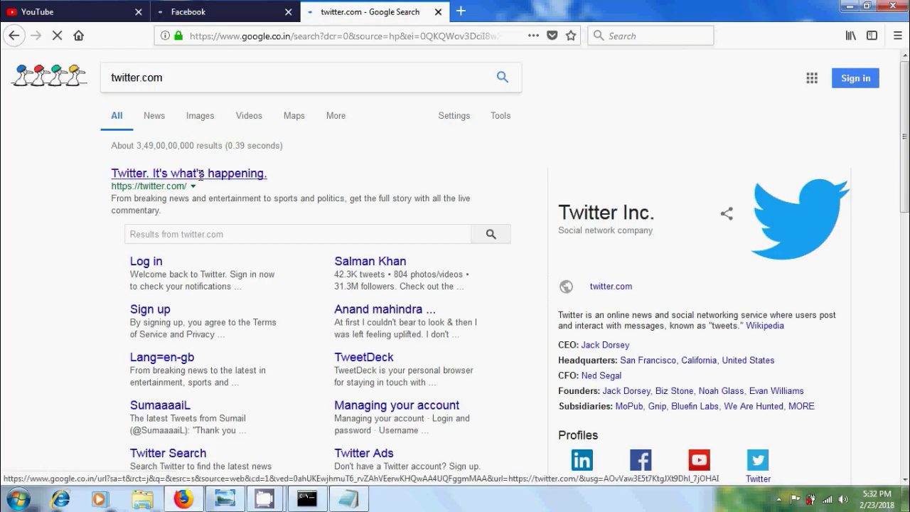
Check that YouTube, Facebook and Twitter each load, then bring back the blockbat image.
{"action": "left_click", "coordinate": [50, 7]}
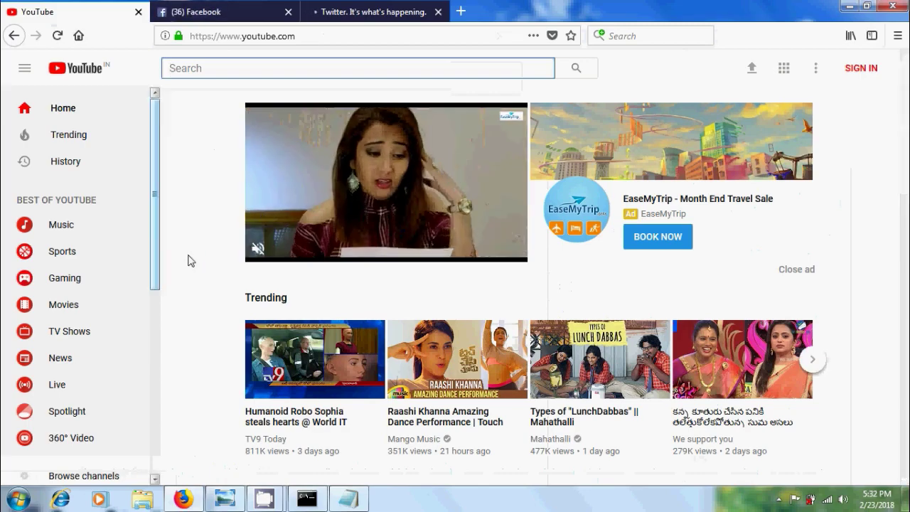
{"action": "left_click", "coordinate": [233, 6]}
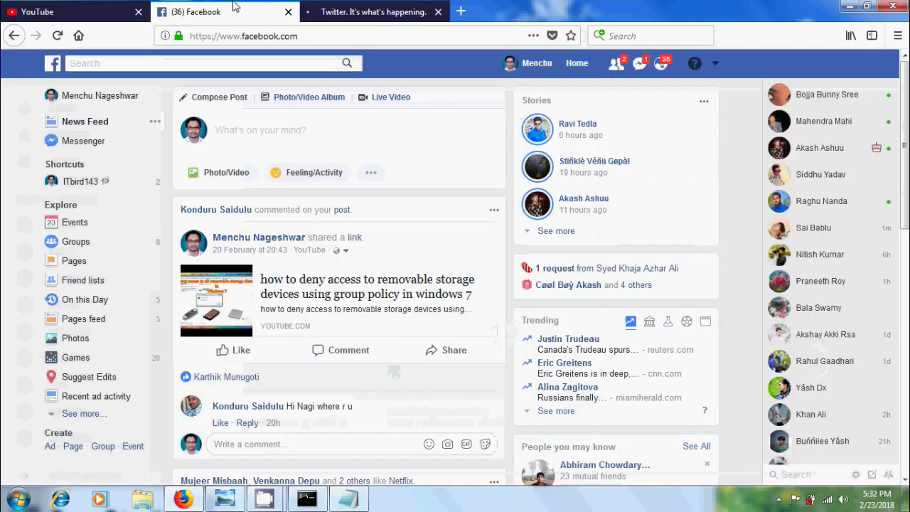
{"action": "left_click", "coordinate": [391, 12]}
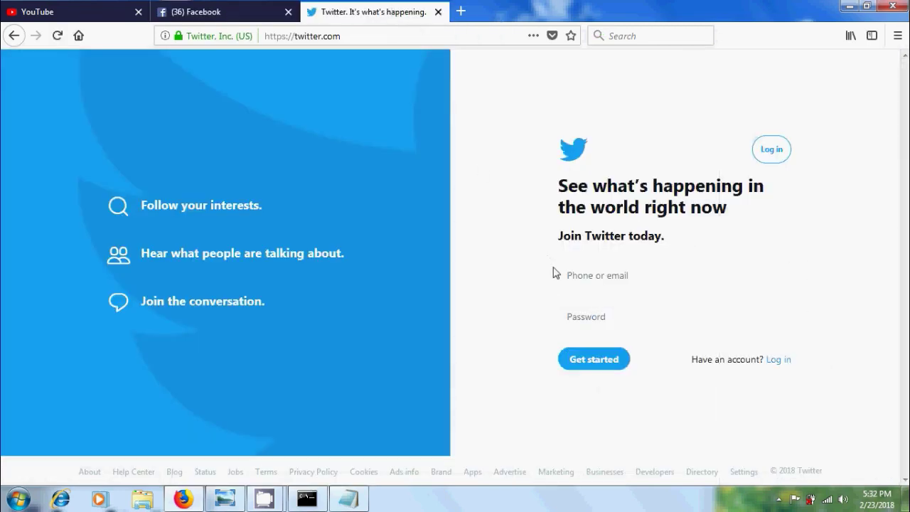
{"action": "left_click", "coordinate": [241, 495]}
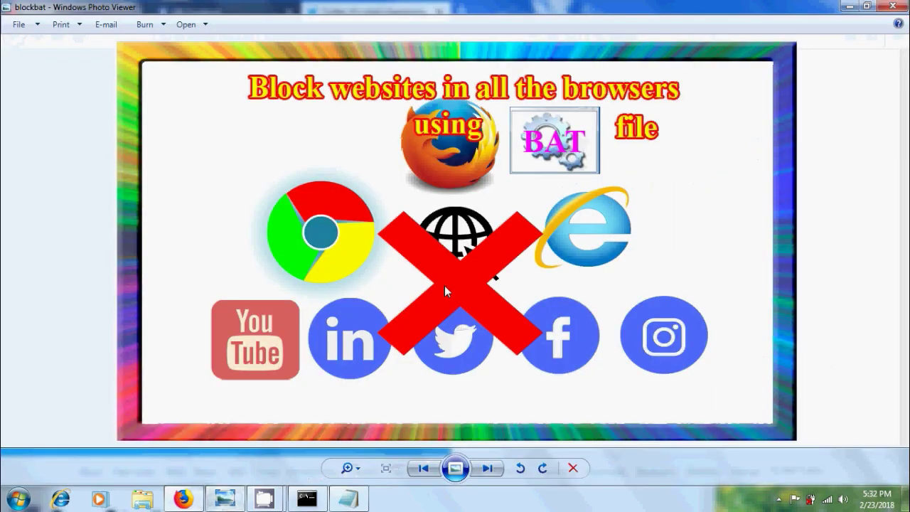